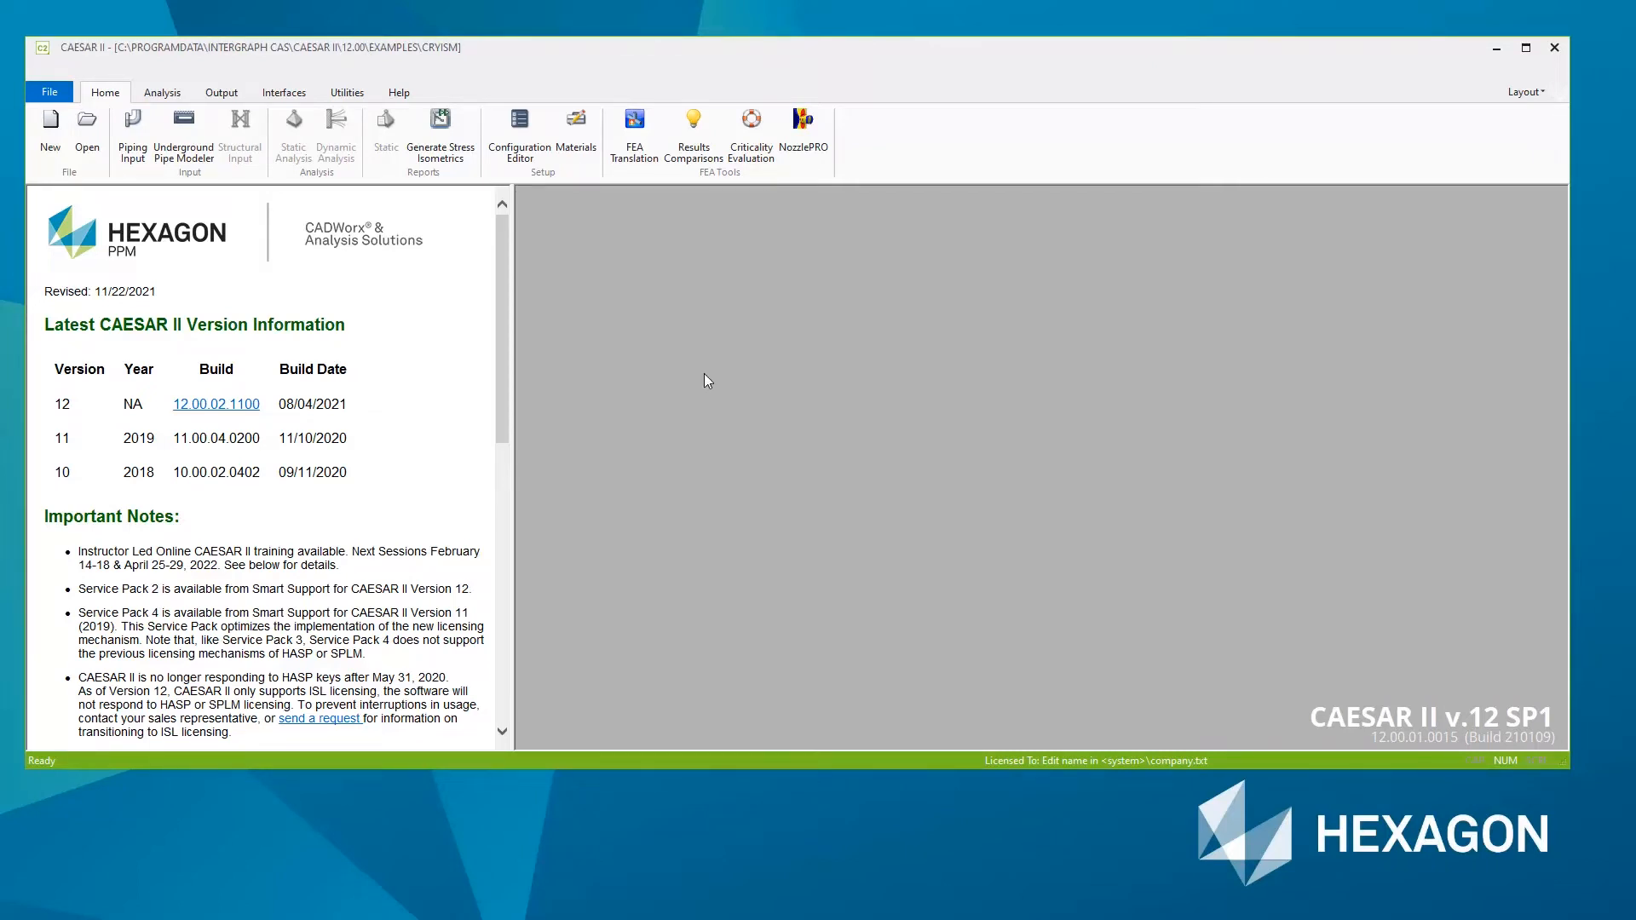
Show the Folder Access shortcuts from the File area
left_click(58, 89)
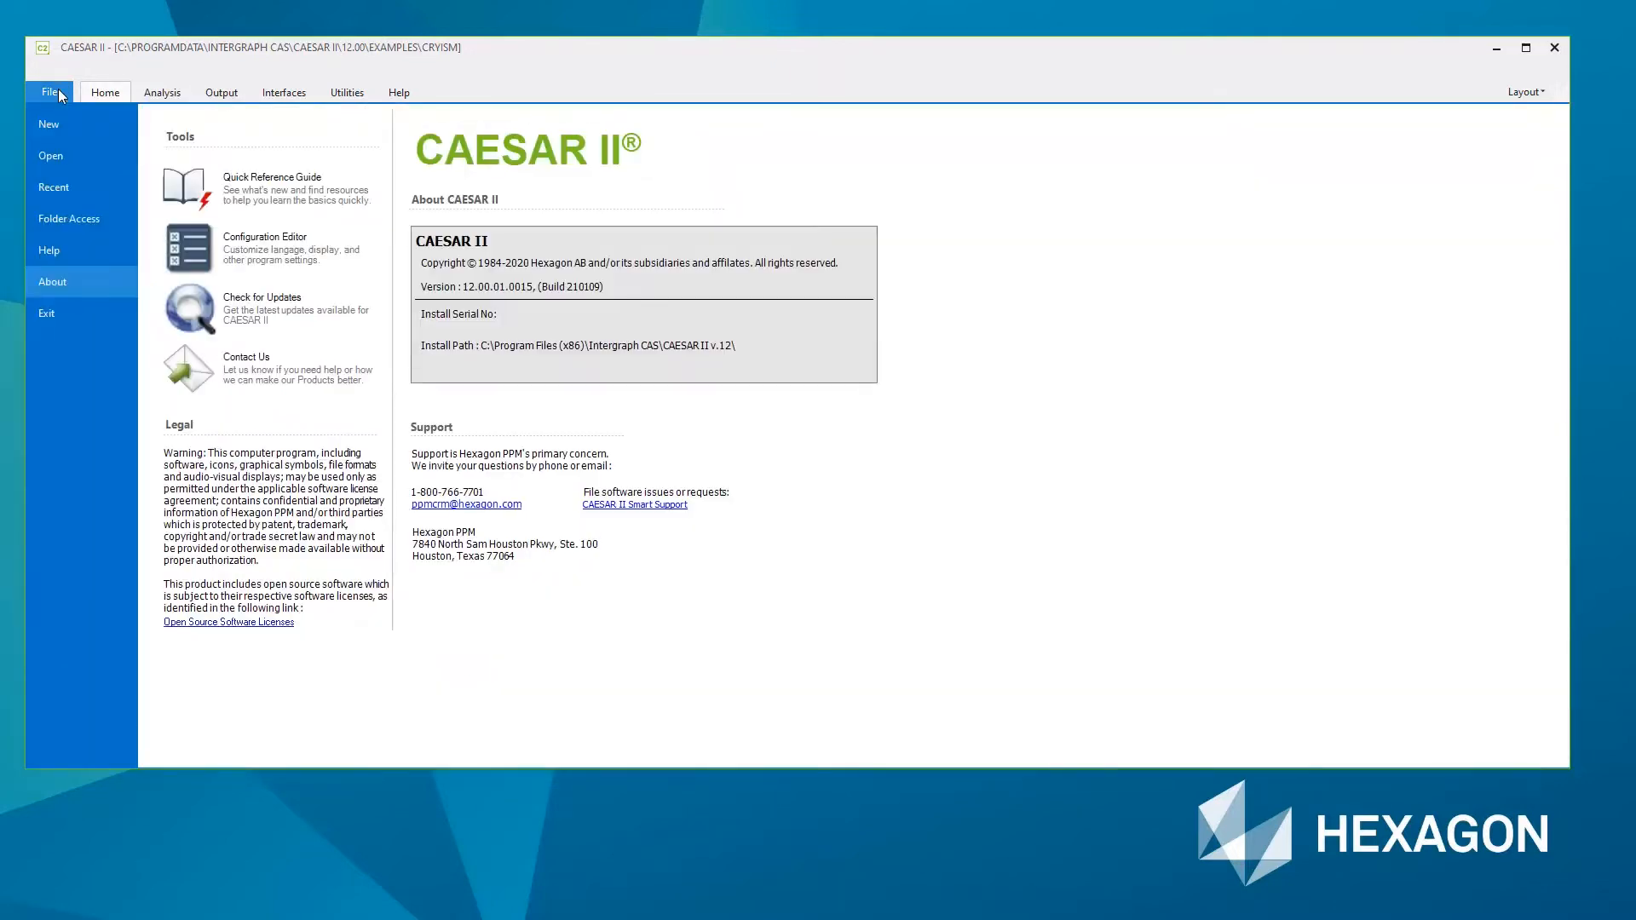
left_click(86, 218)
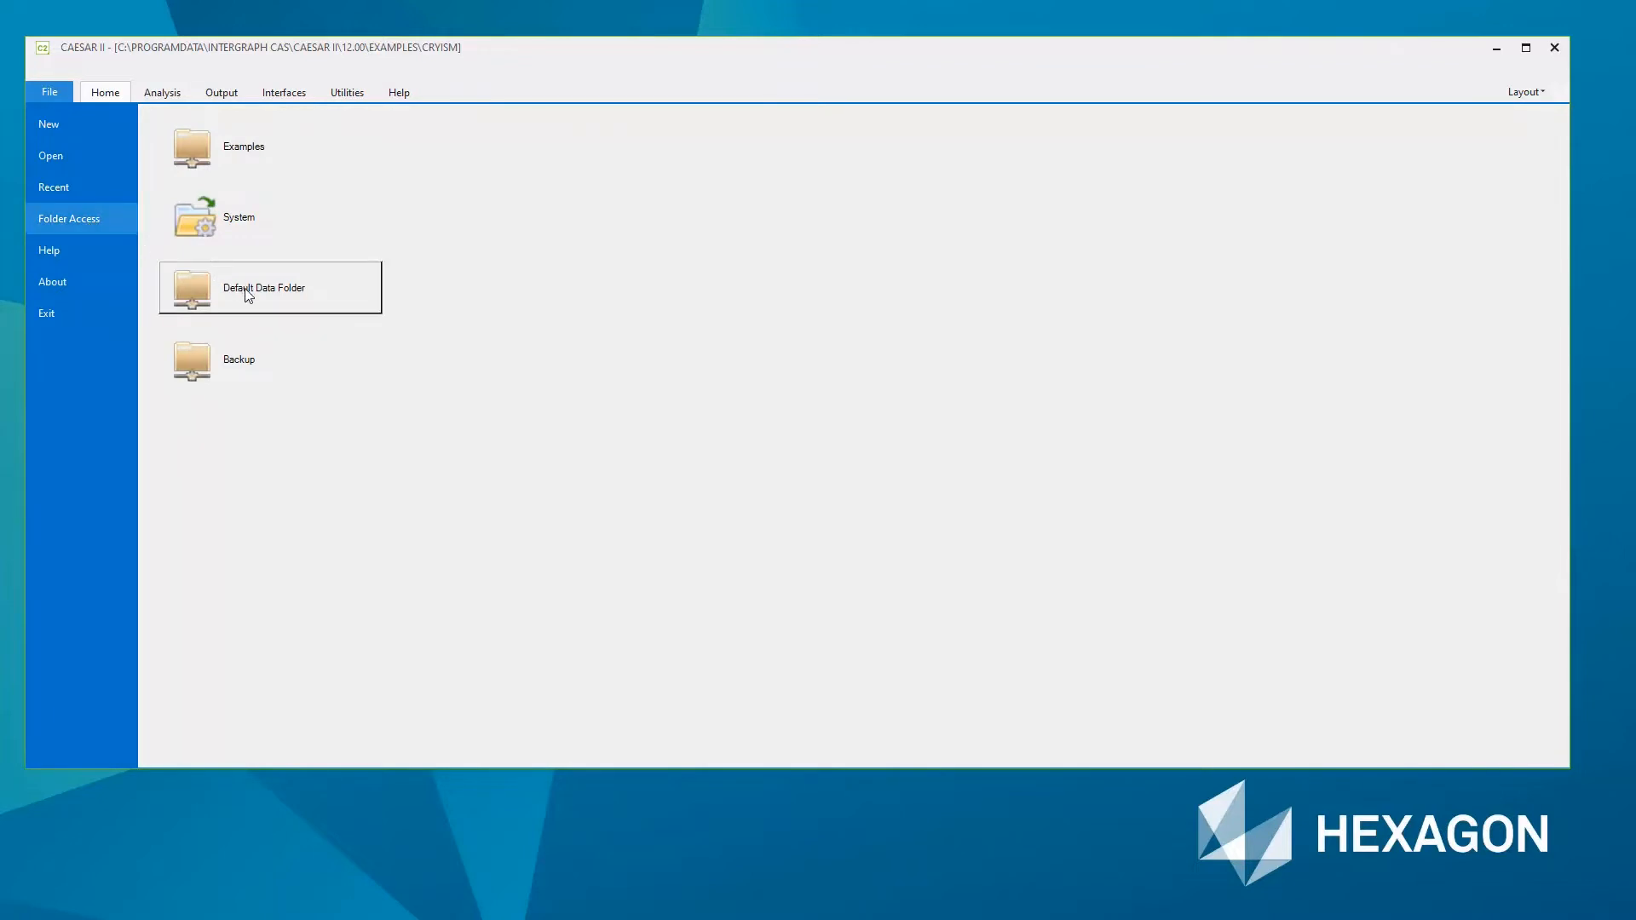
Set the default data folder to C:\CAESAR II Evaluation and return to the Home start page
left_click(265, 300)
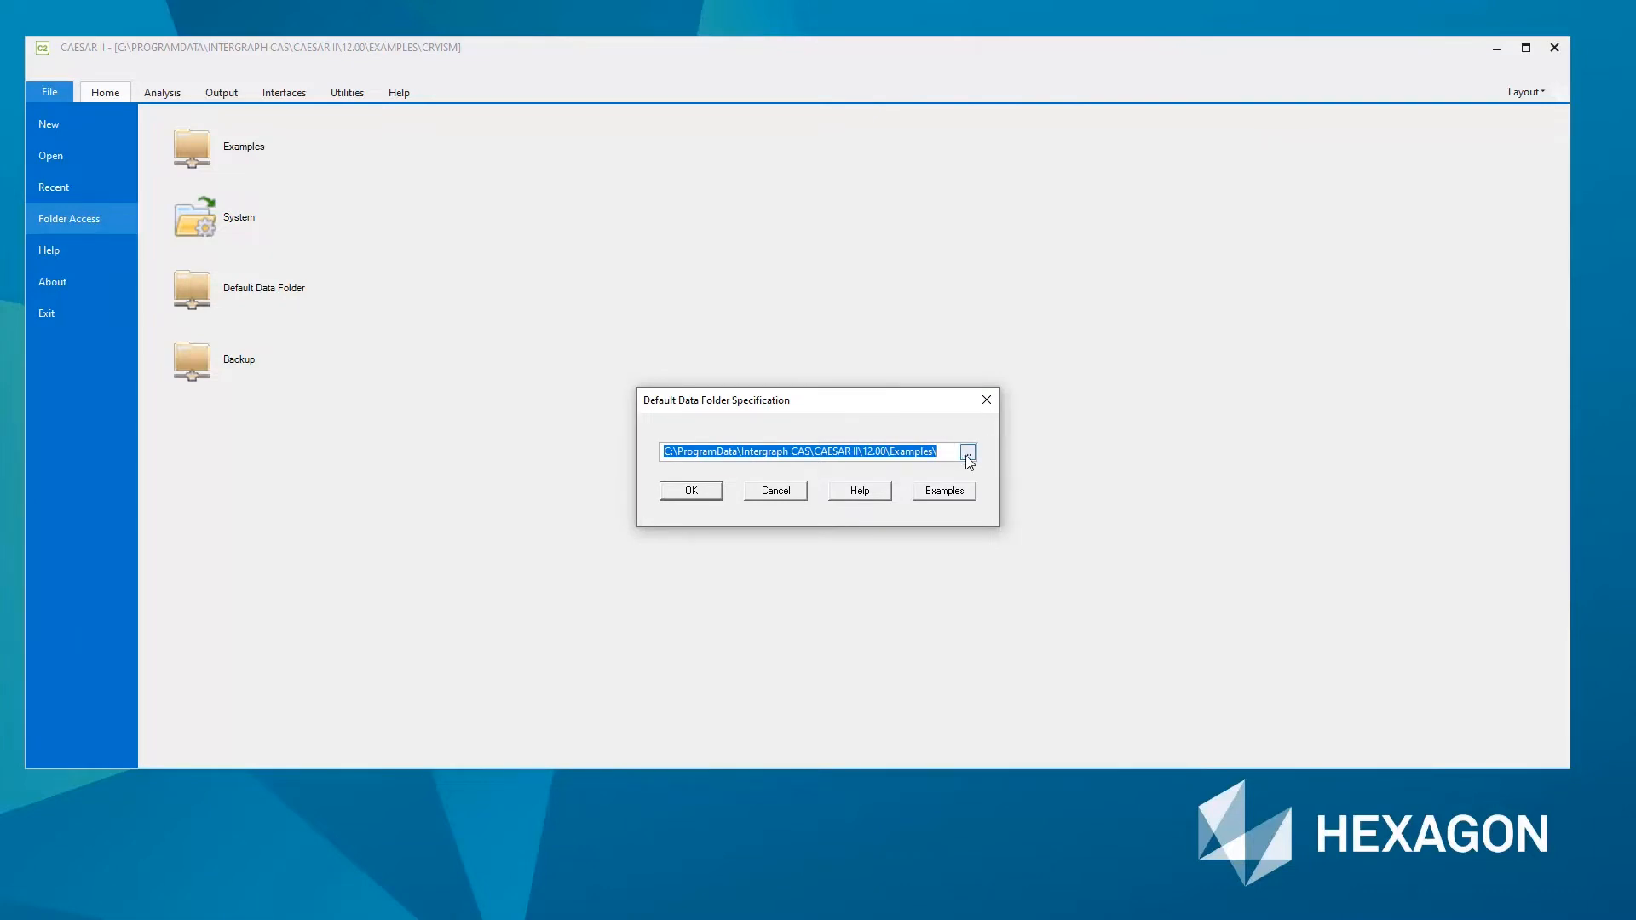
type("C:\\CAESAR II Evaluation")
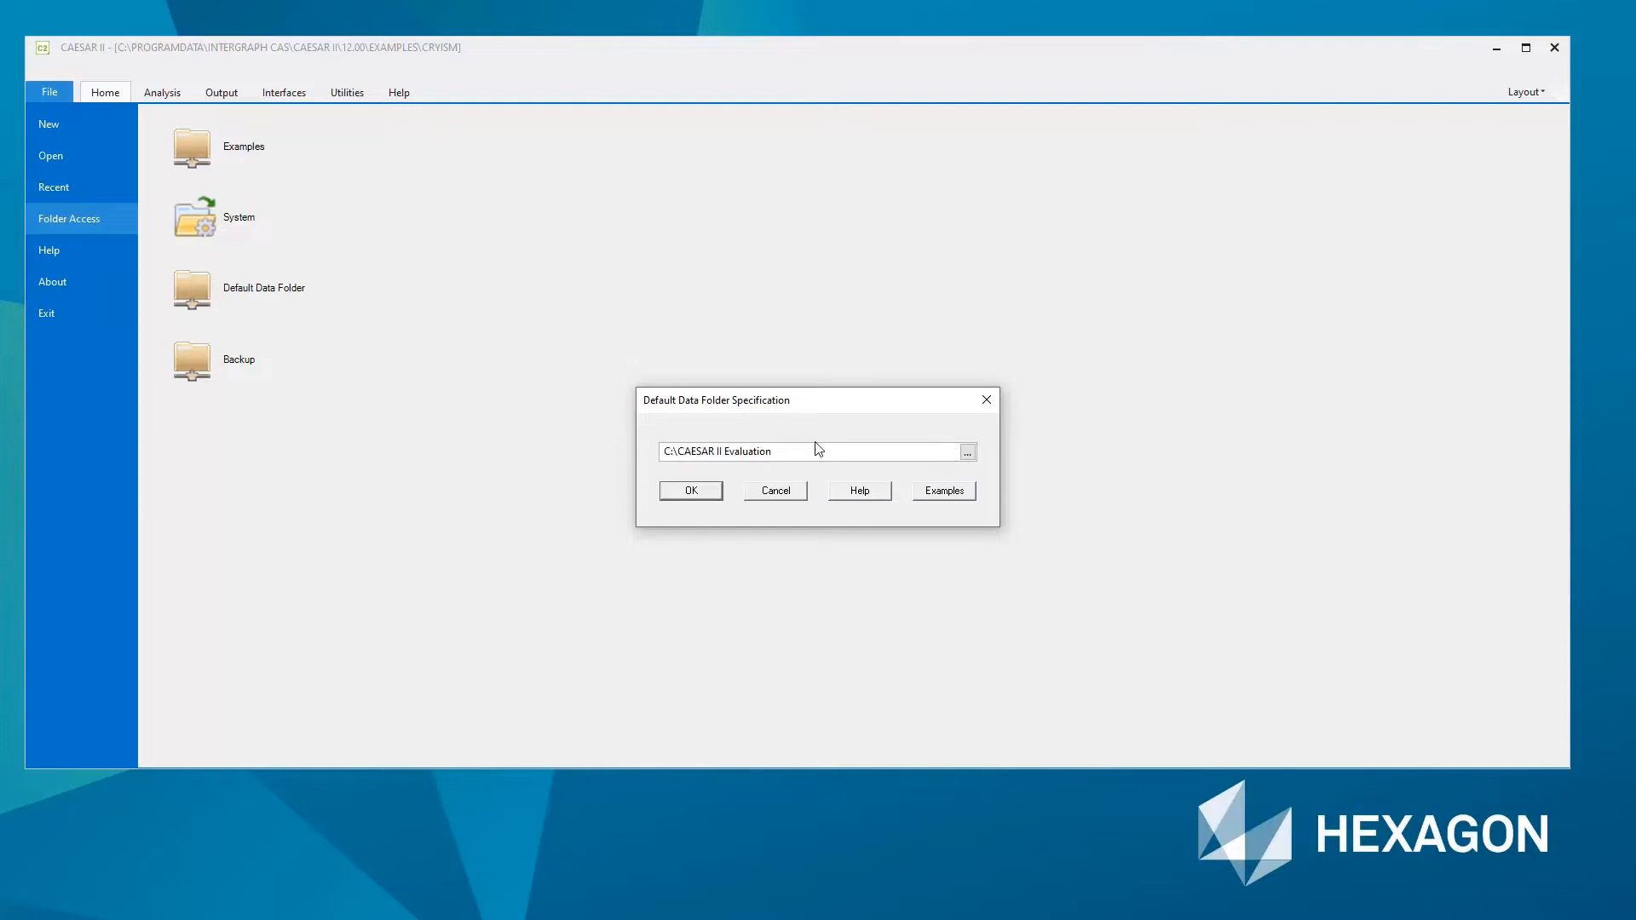
left_click_drag(779, 451, 620, 464)
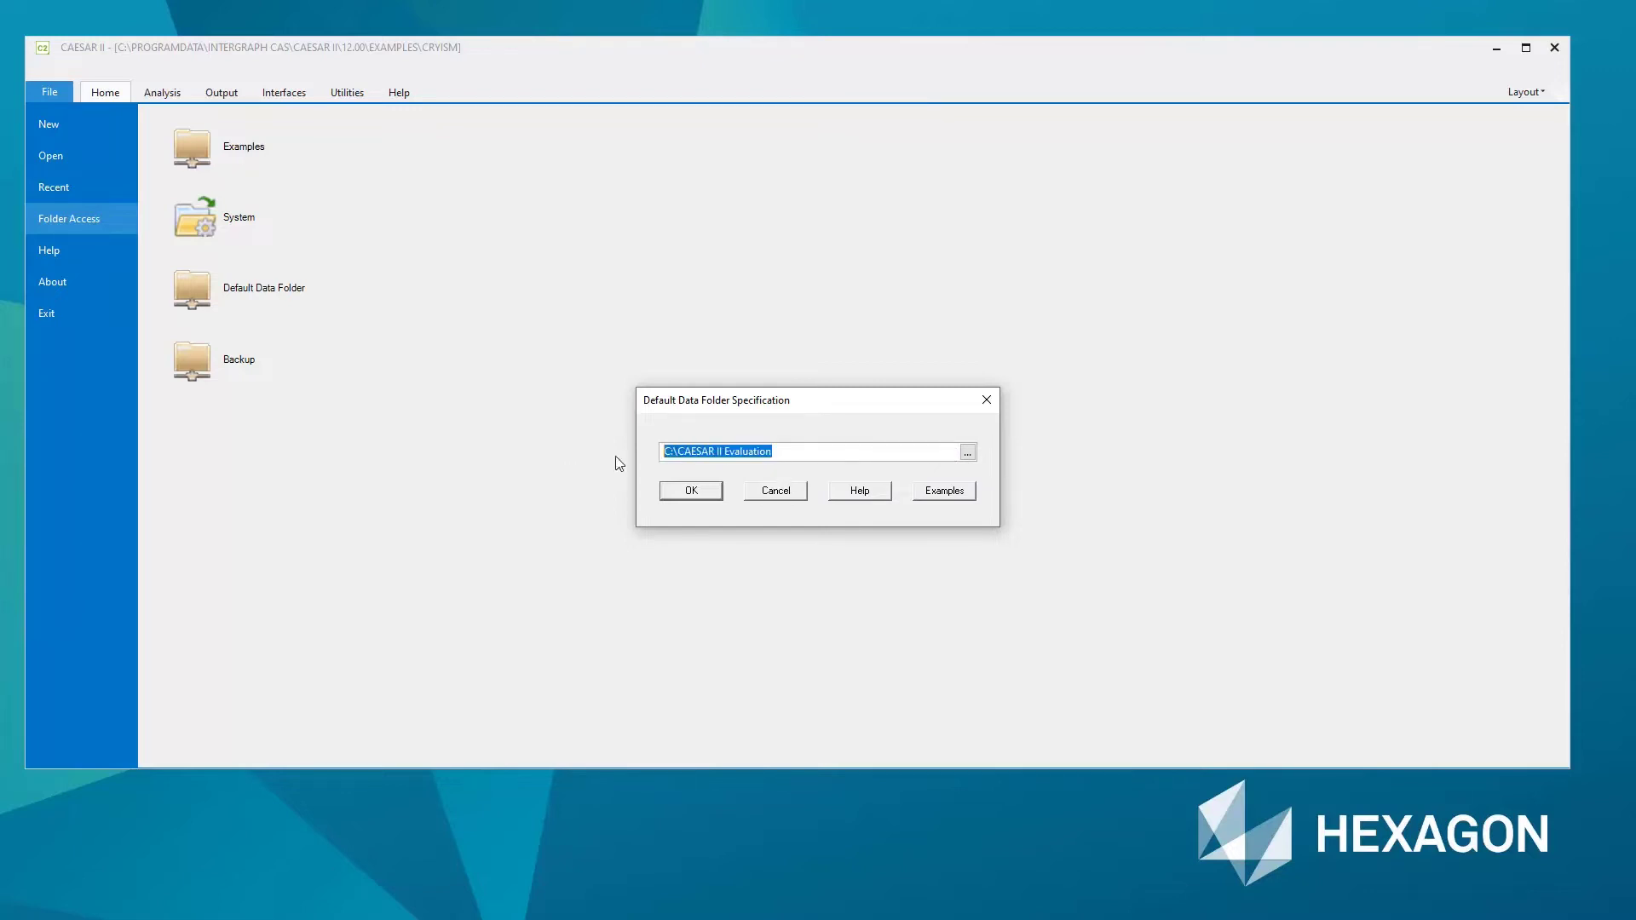
left_click(782, 450)
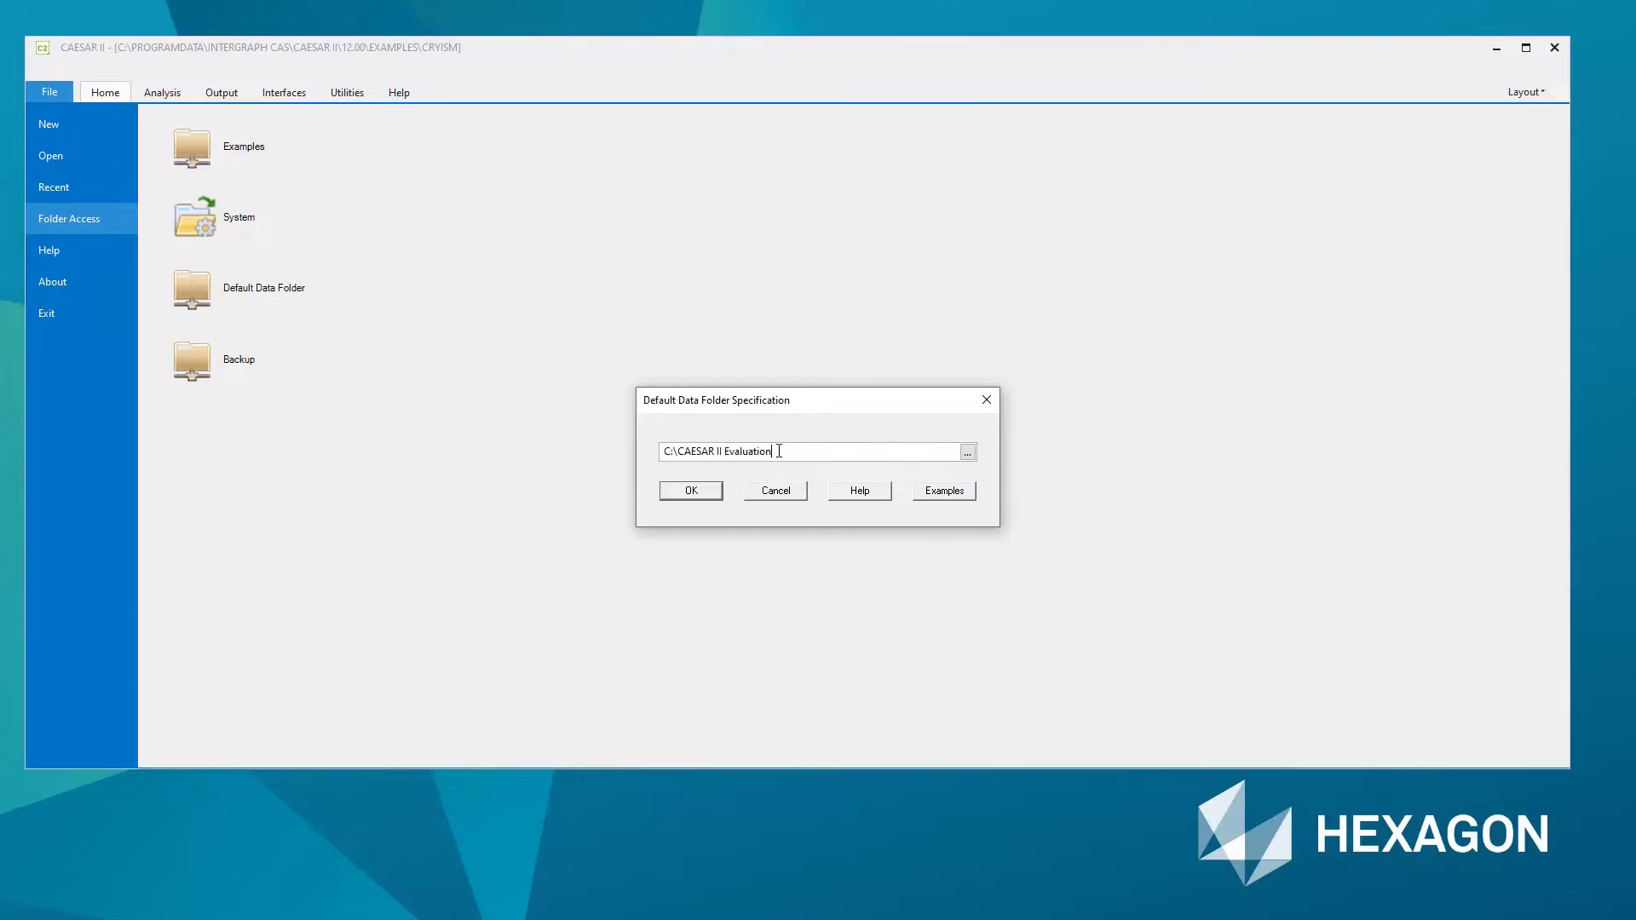
left_click(692, 493)
left_click(105, 92)
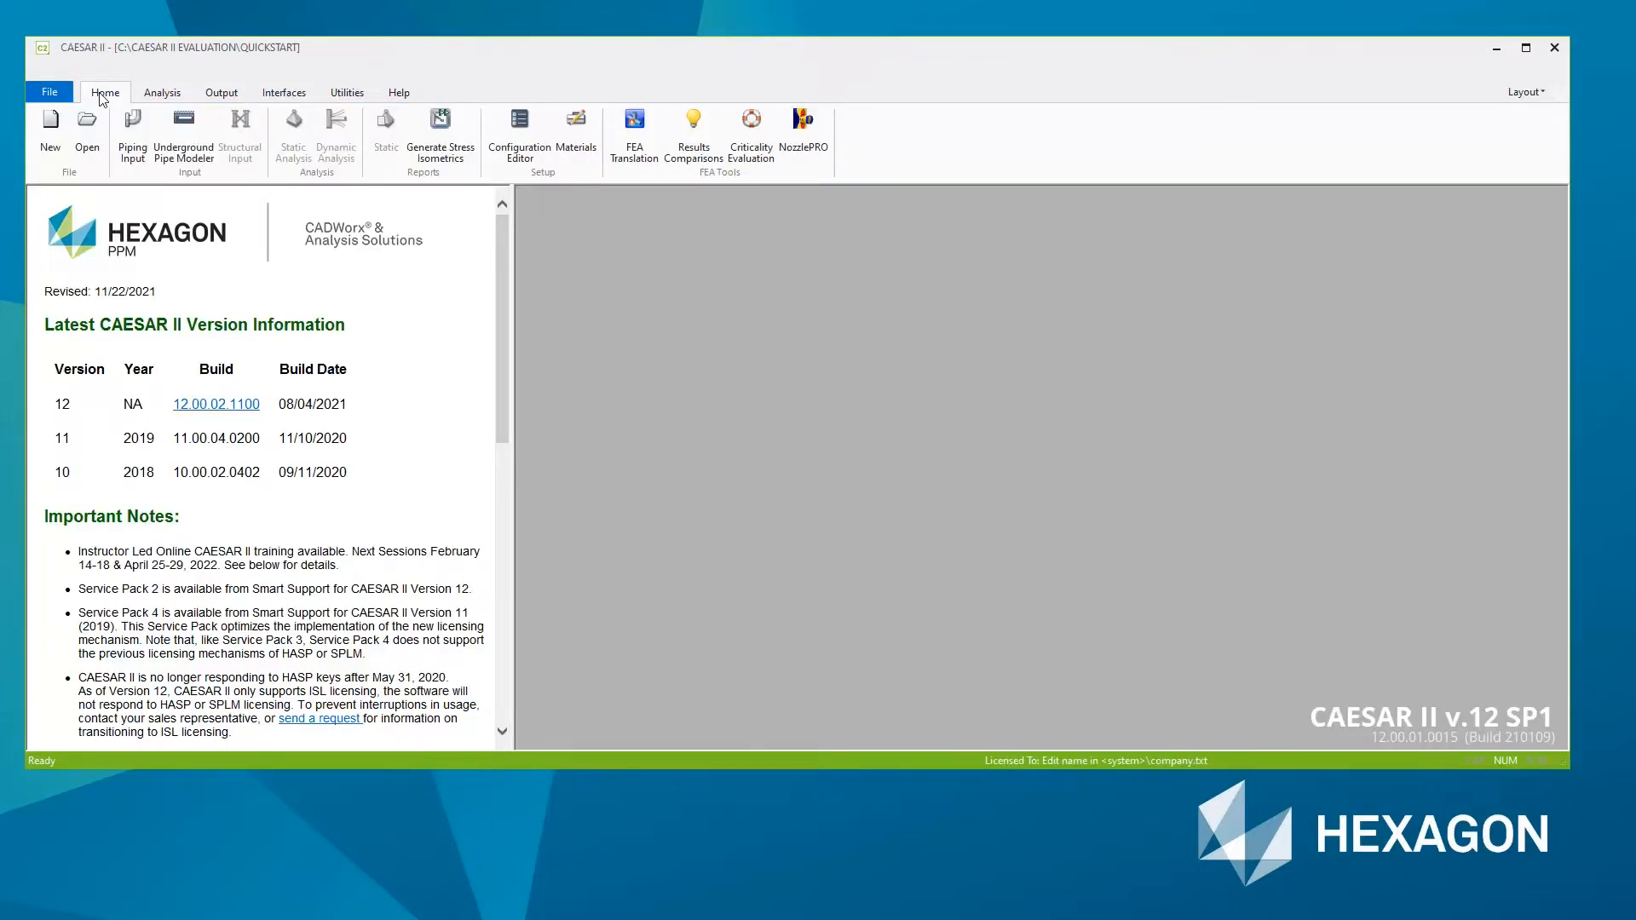
Launch Create/Review Units from the Utilities tools
left_click(347, 93)
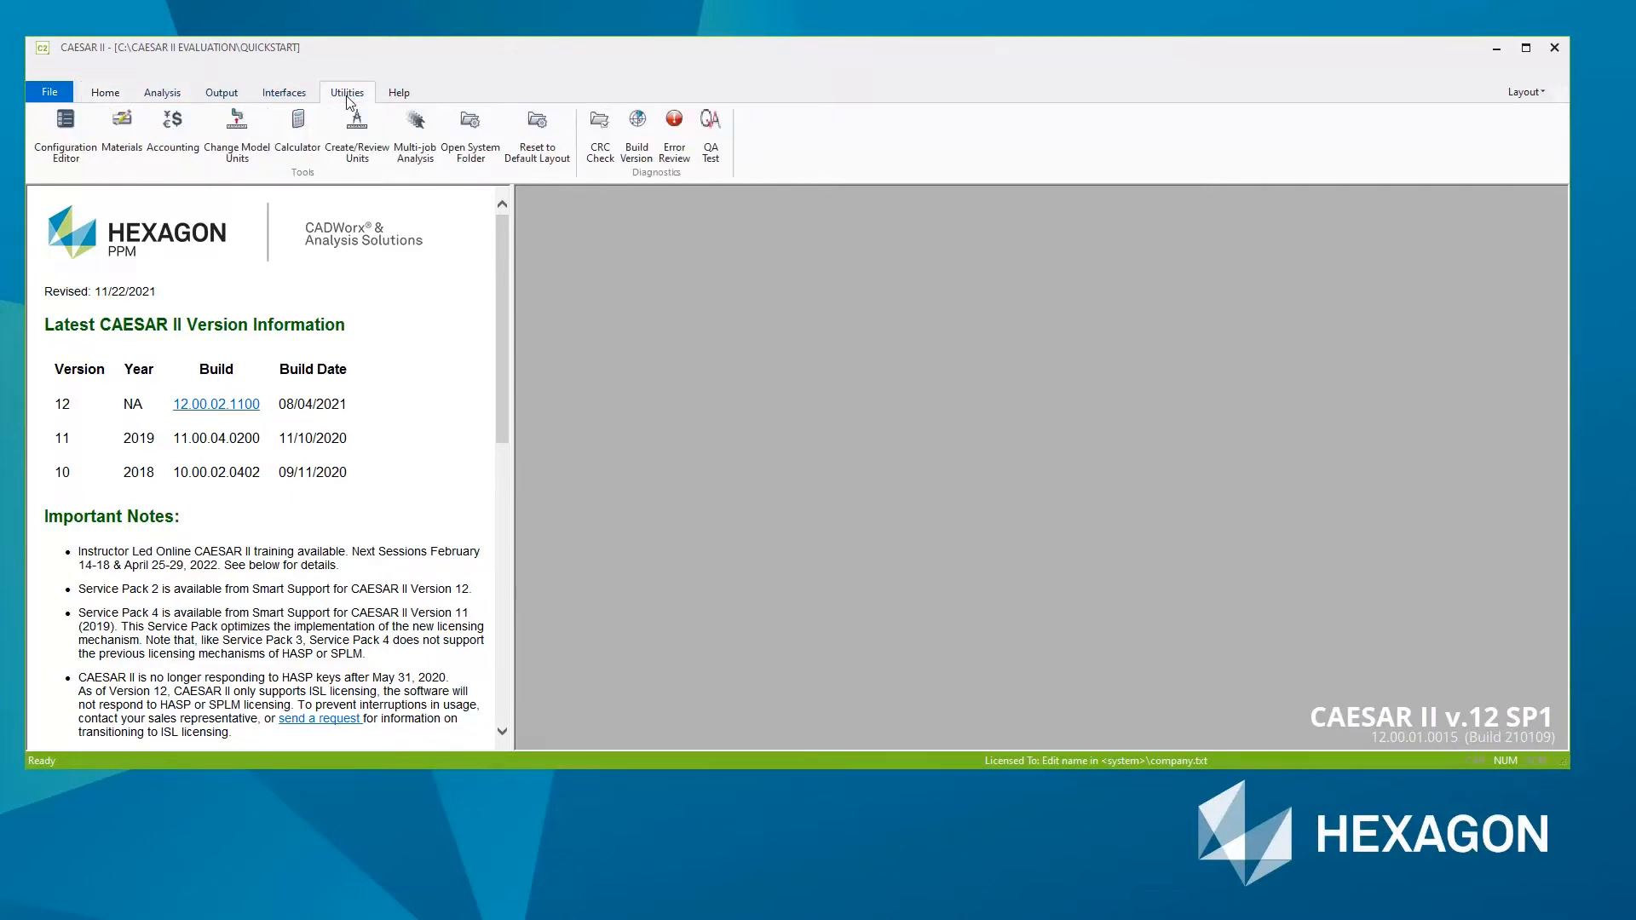
left_click(372, 166)
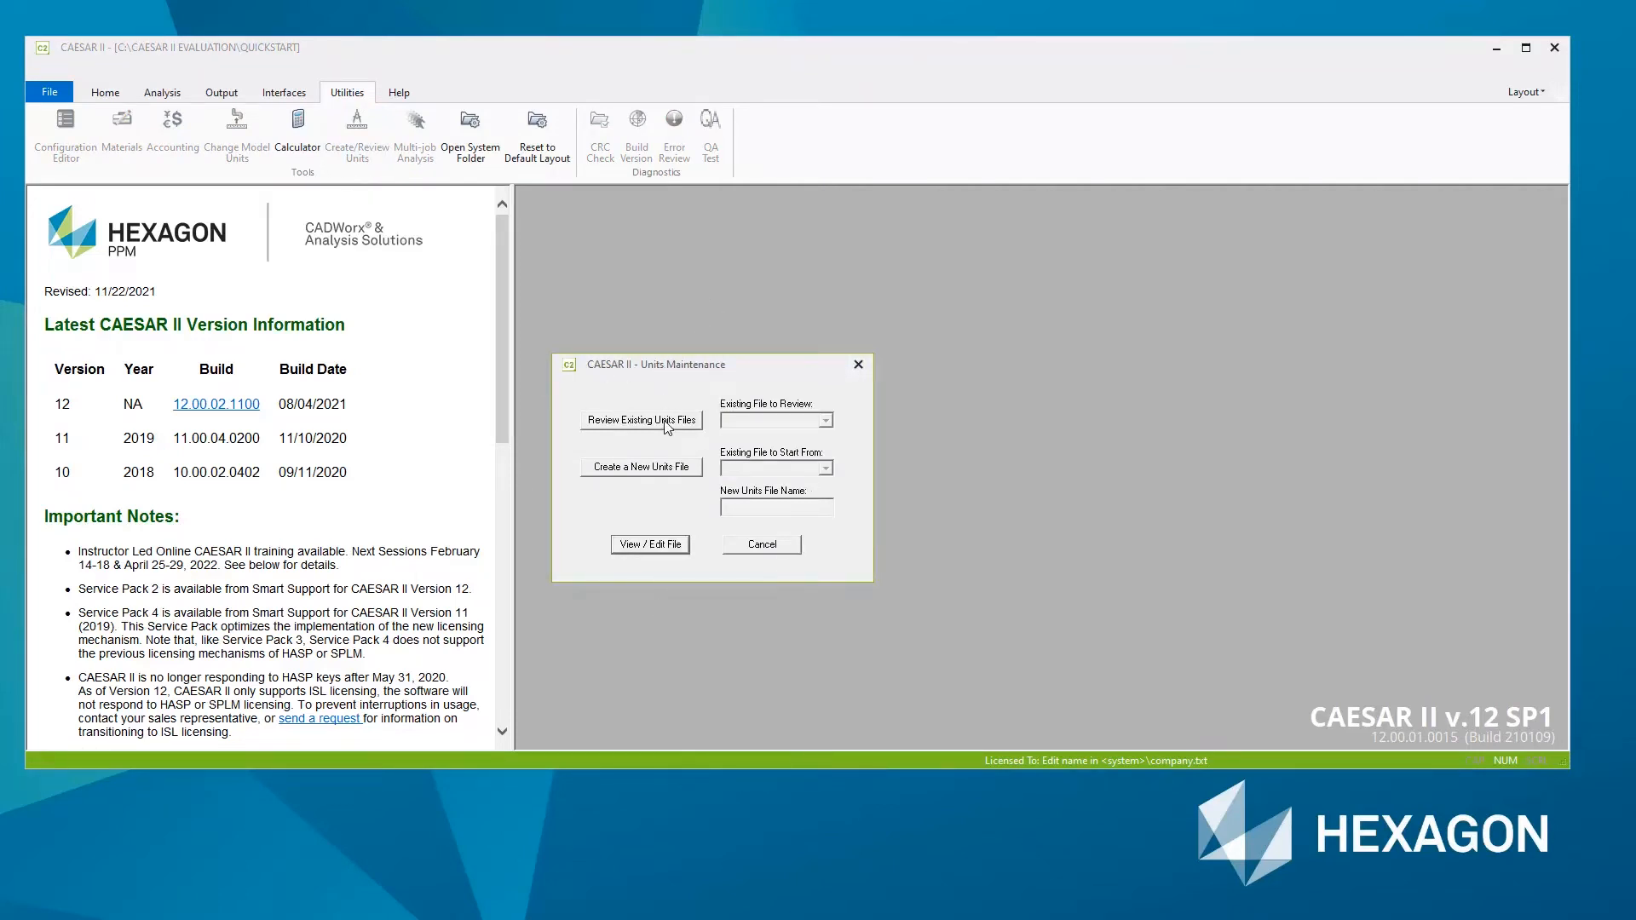
Create a new units file named EVAL starting from MM.FIL and open it for editing
left_click(644, 468)
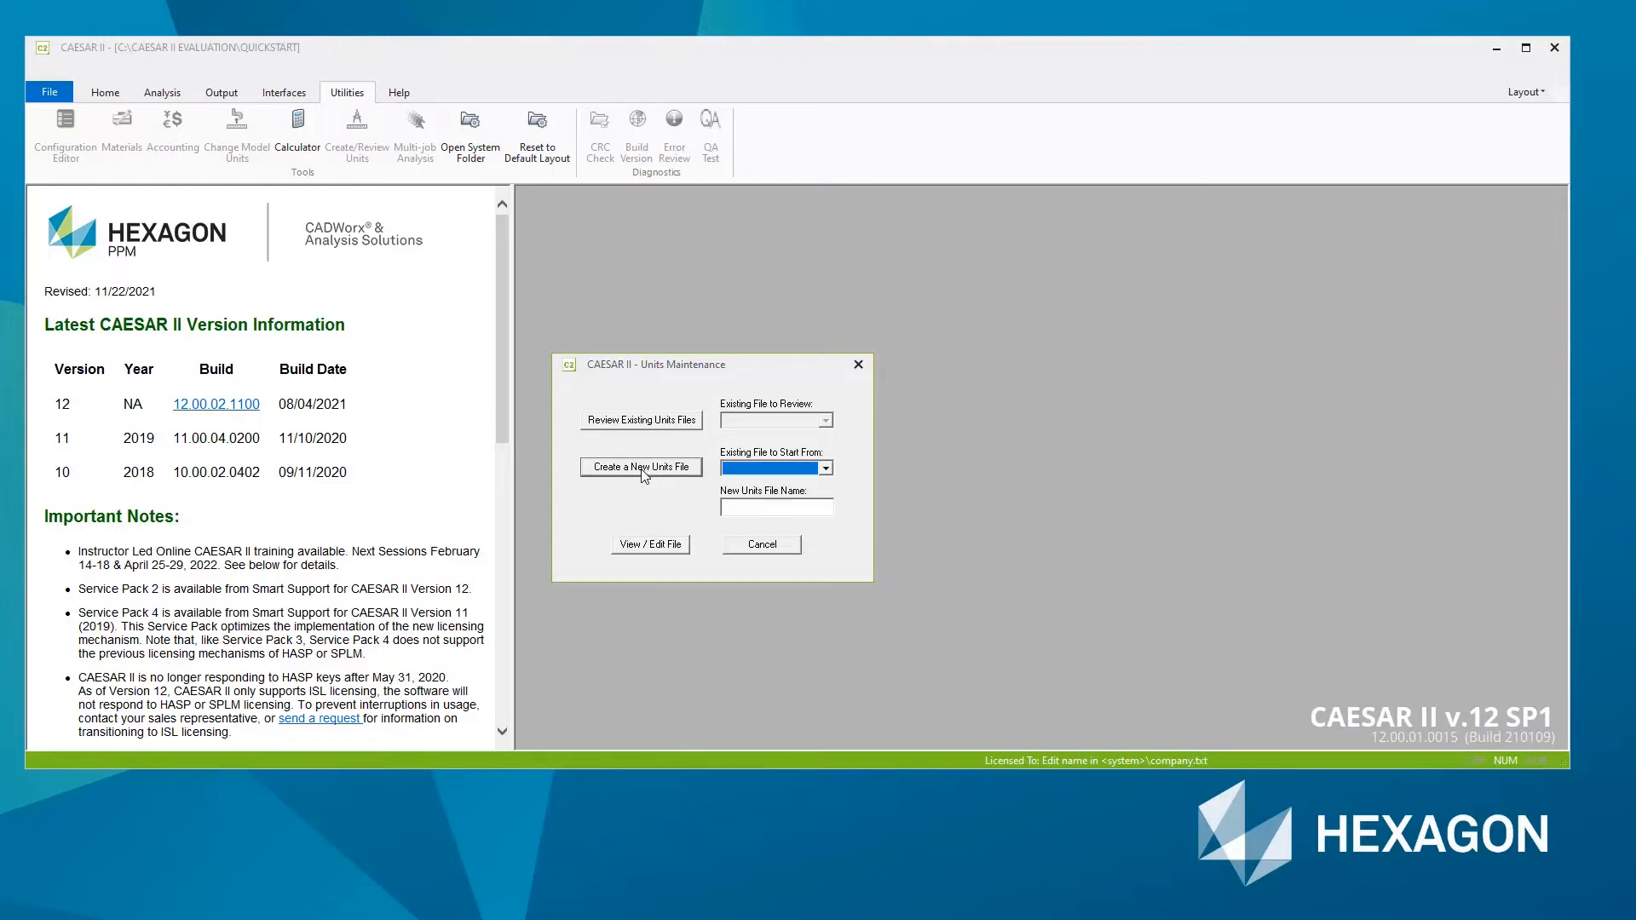
left_click(826, 468)
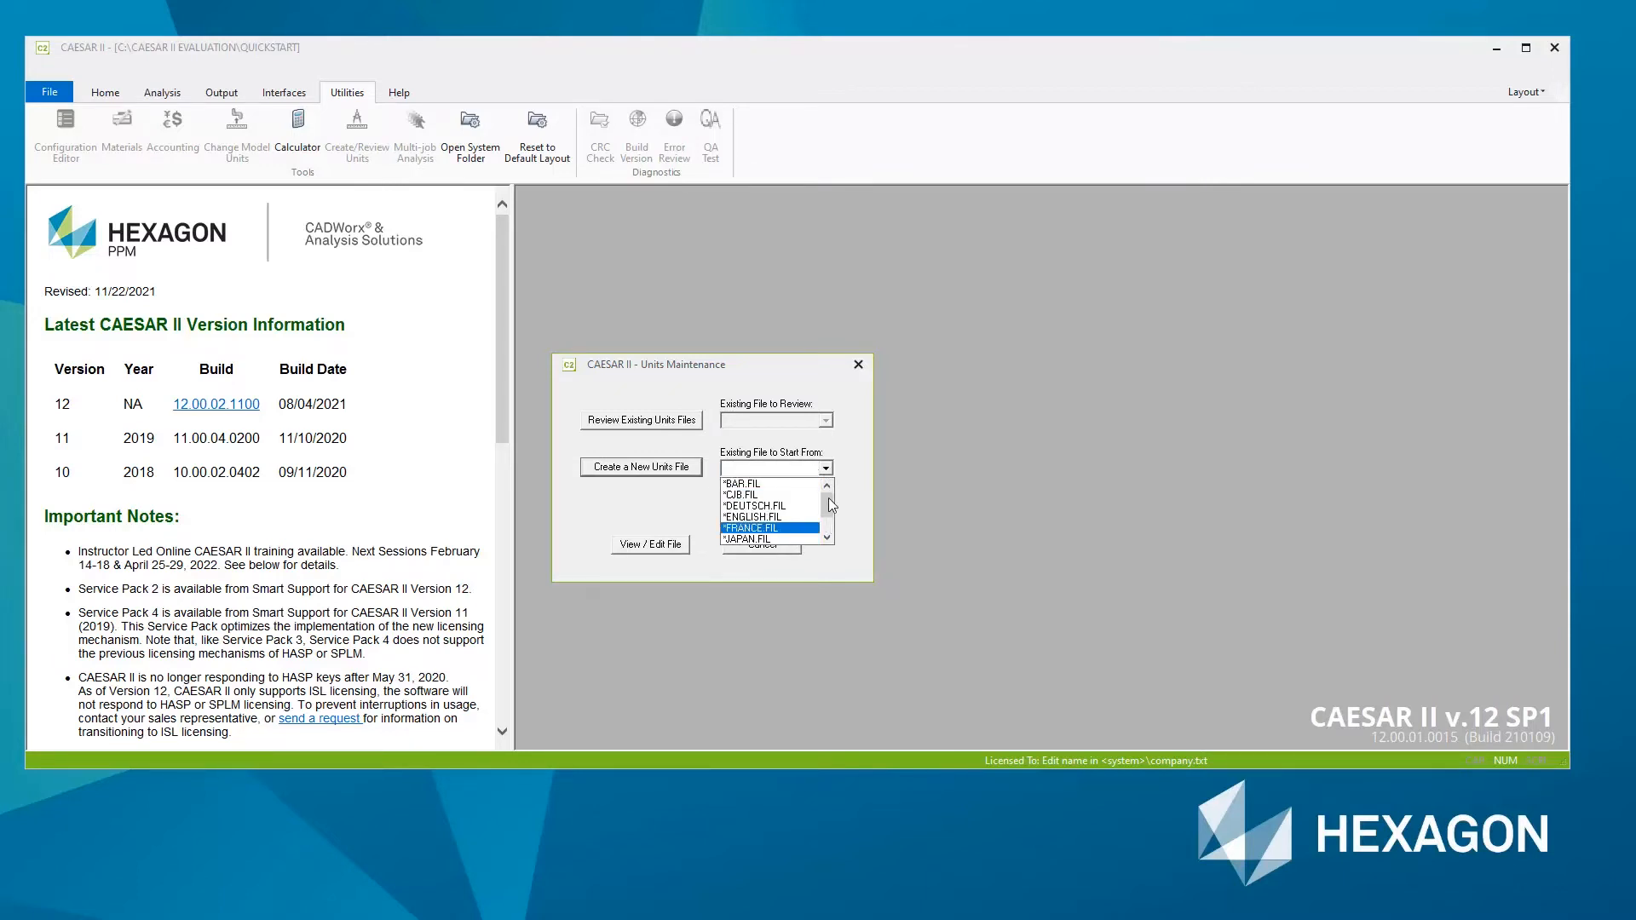
left_click_drag(830, 503, 828, 517)
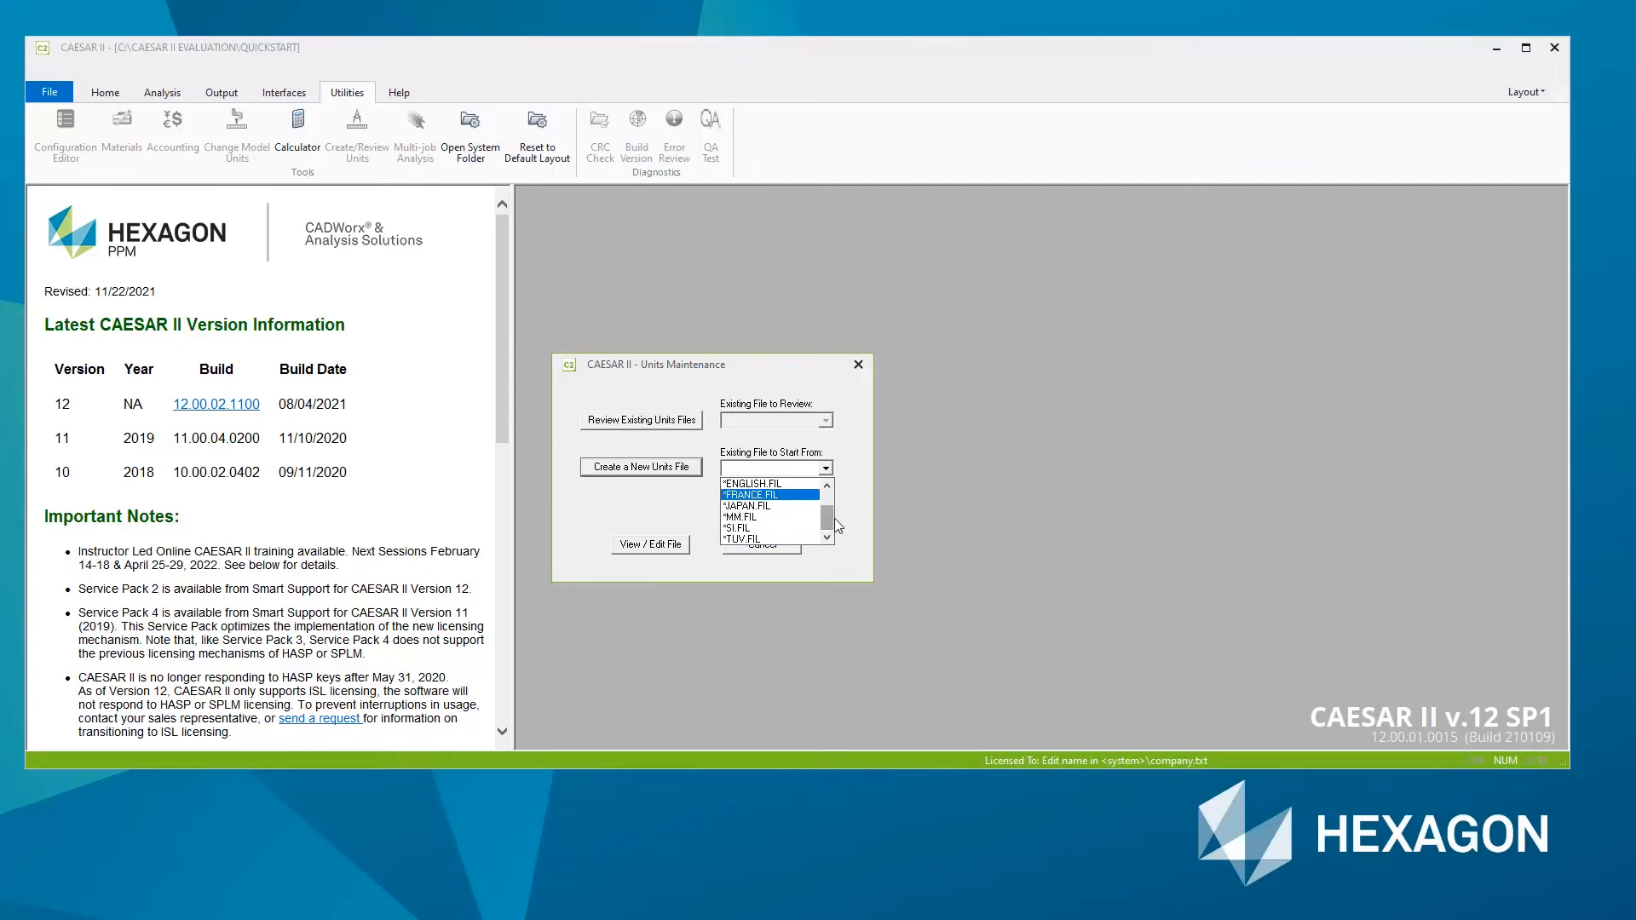
left_click(748, 519)
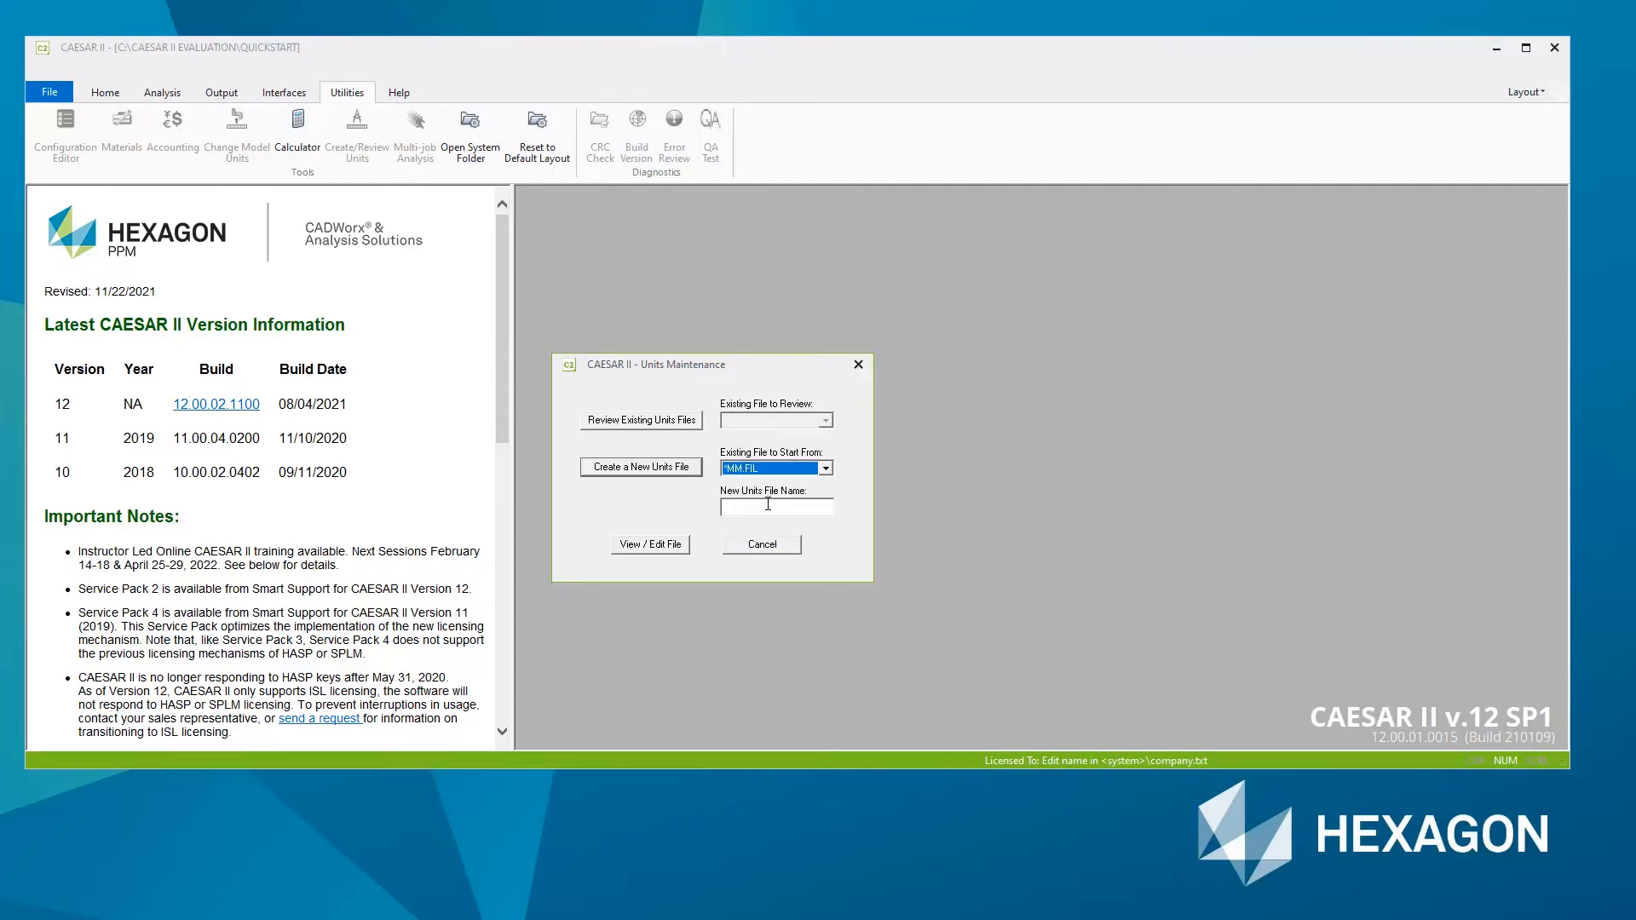
left_click(751, 508)
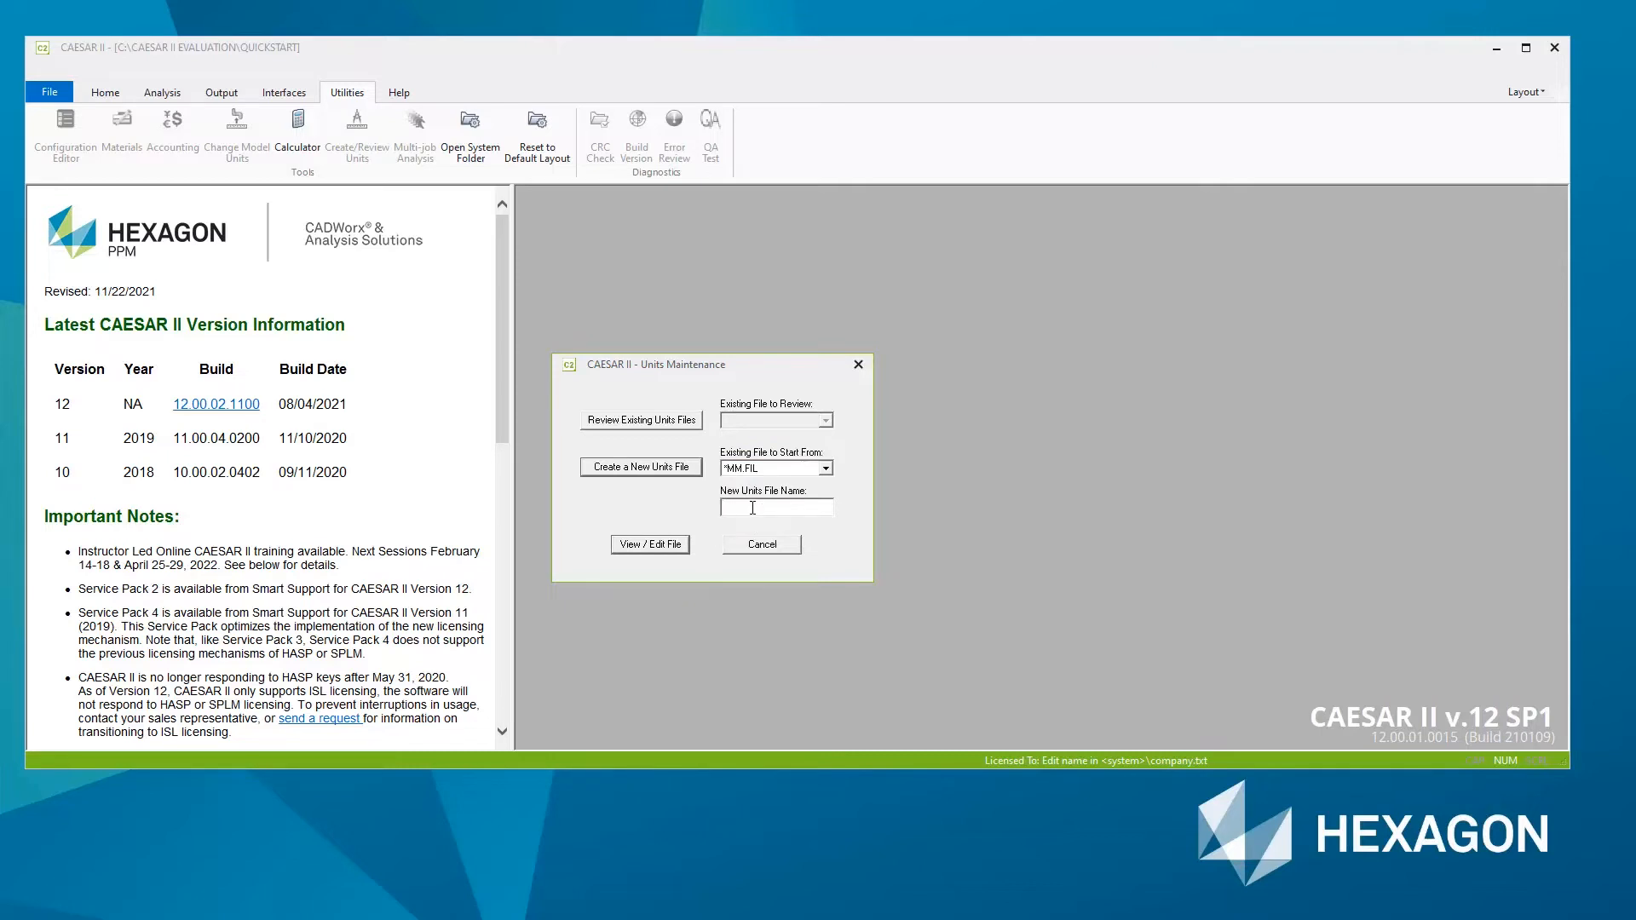
type("EVAL")
left_click(652, 547)
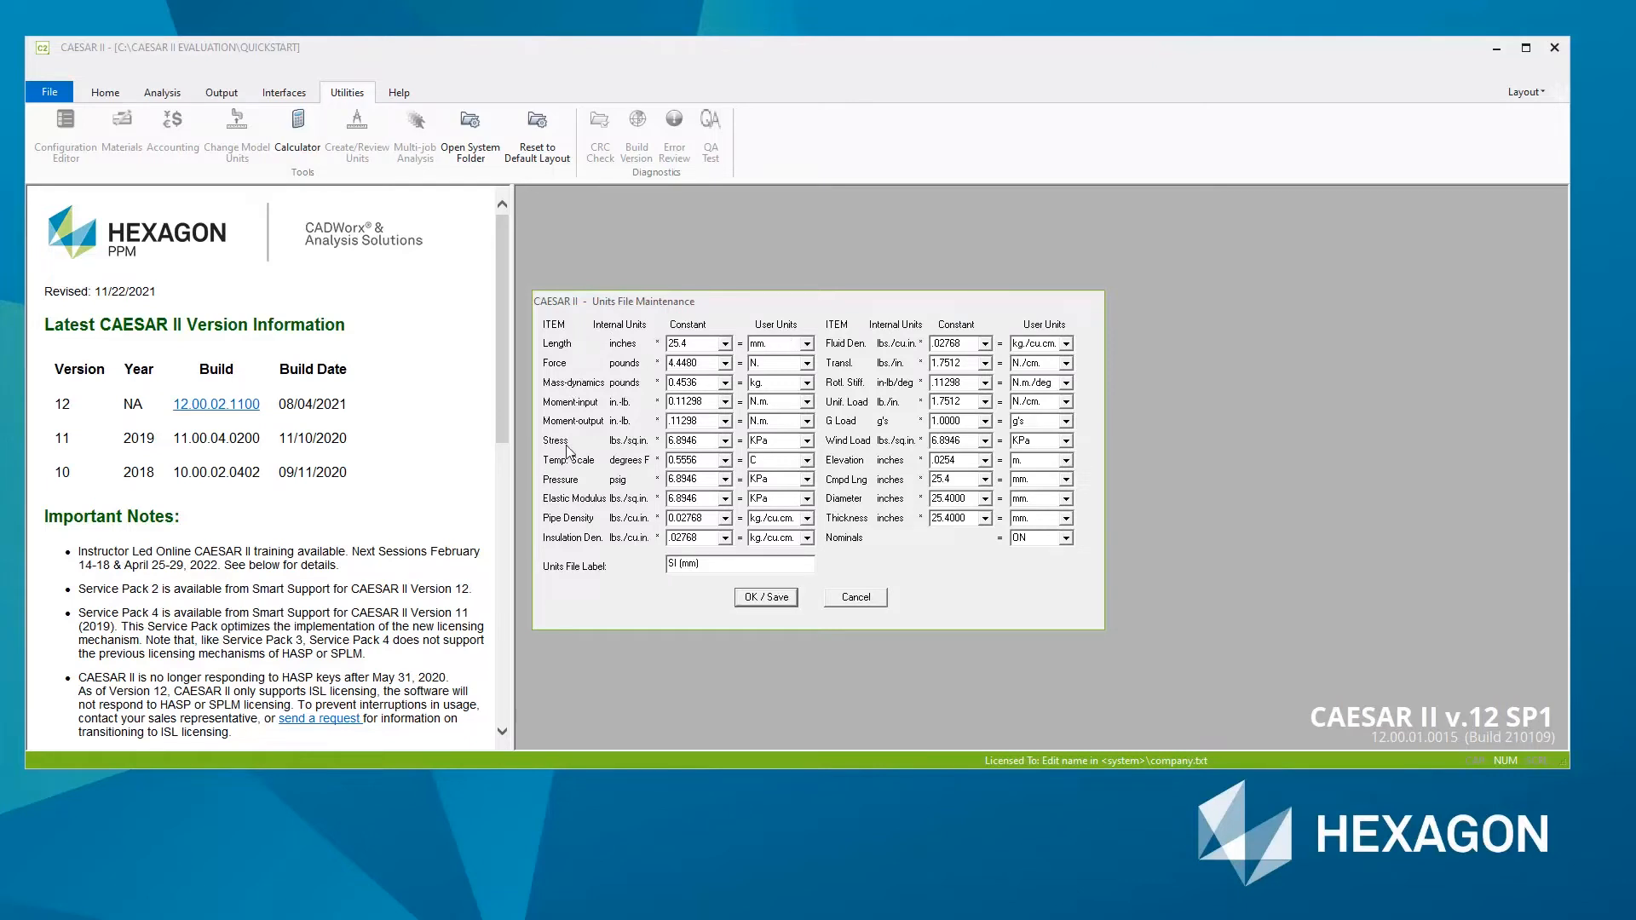
Set stress and pressure user units to N./sq.mm. in the EVAL units table
left_click(808, 441)
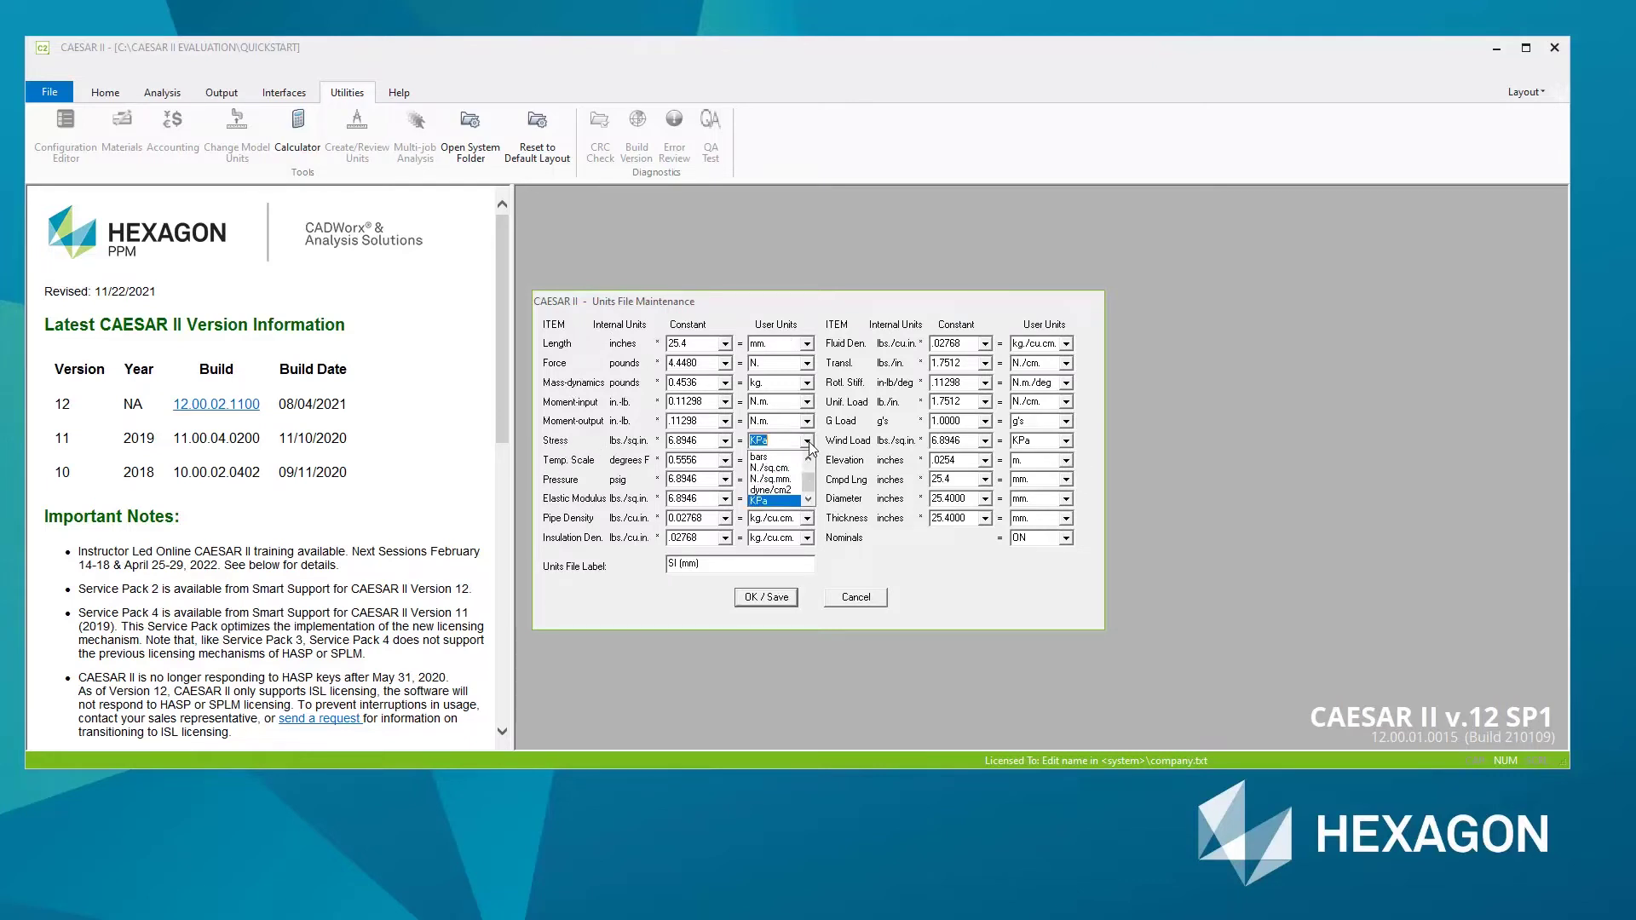
left_click(776, 478)
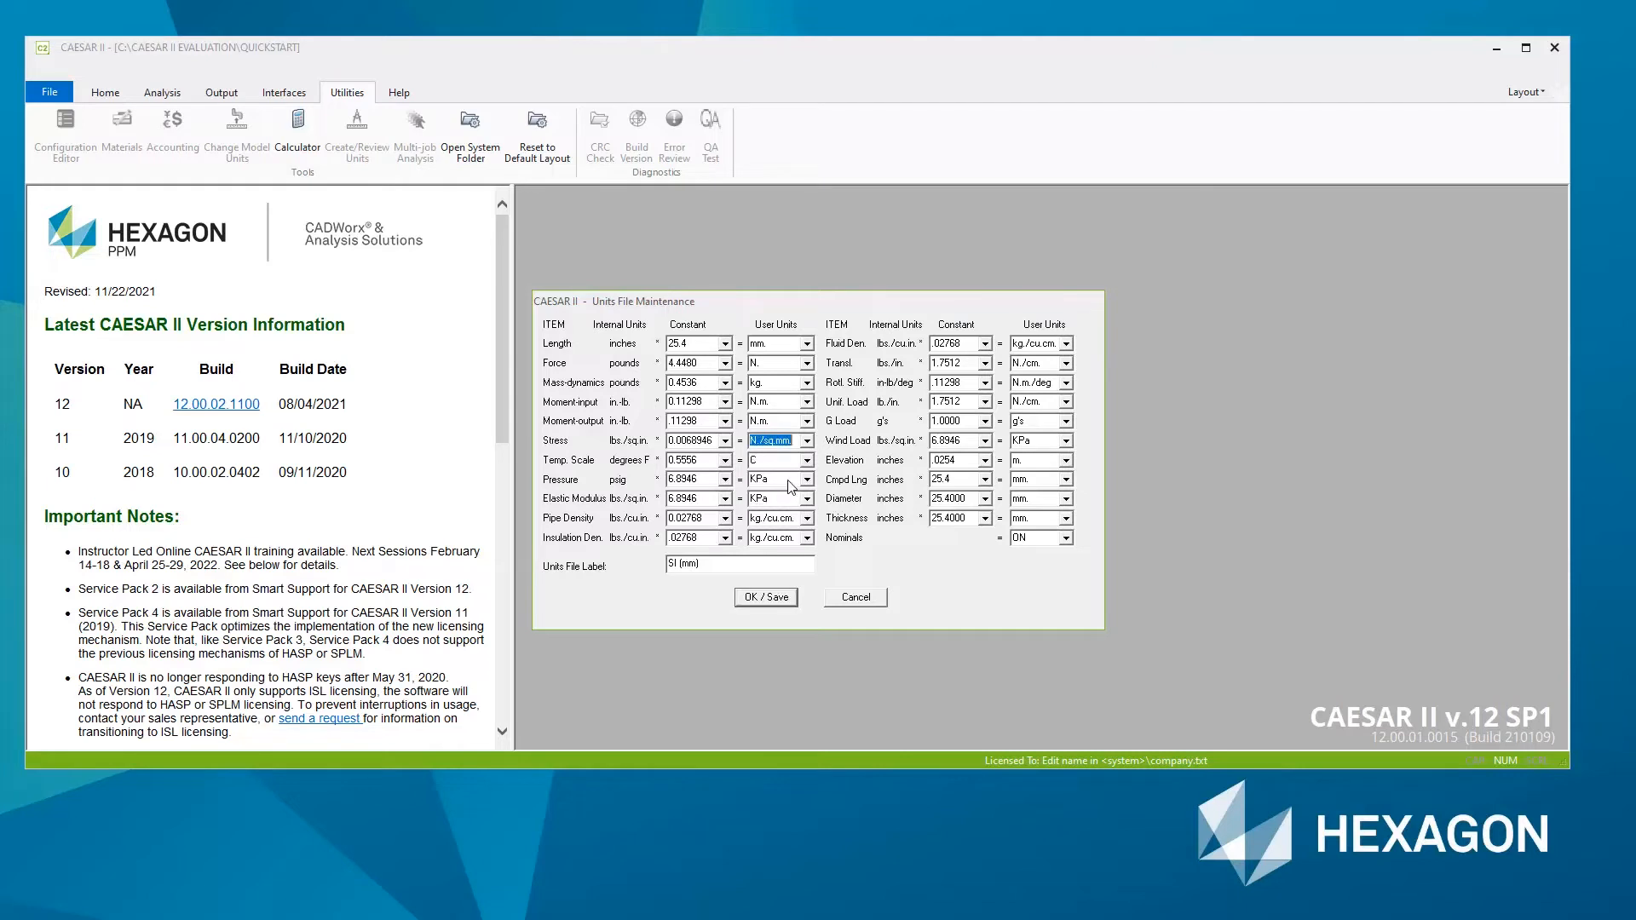
left_click(808, 481)
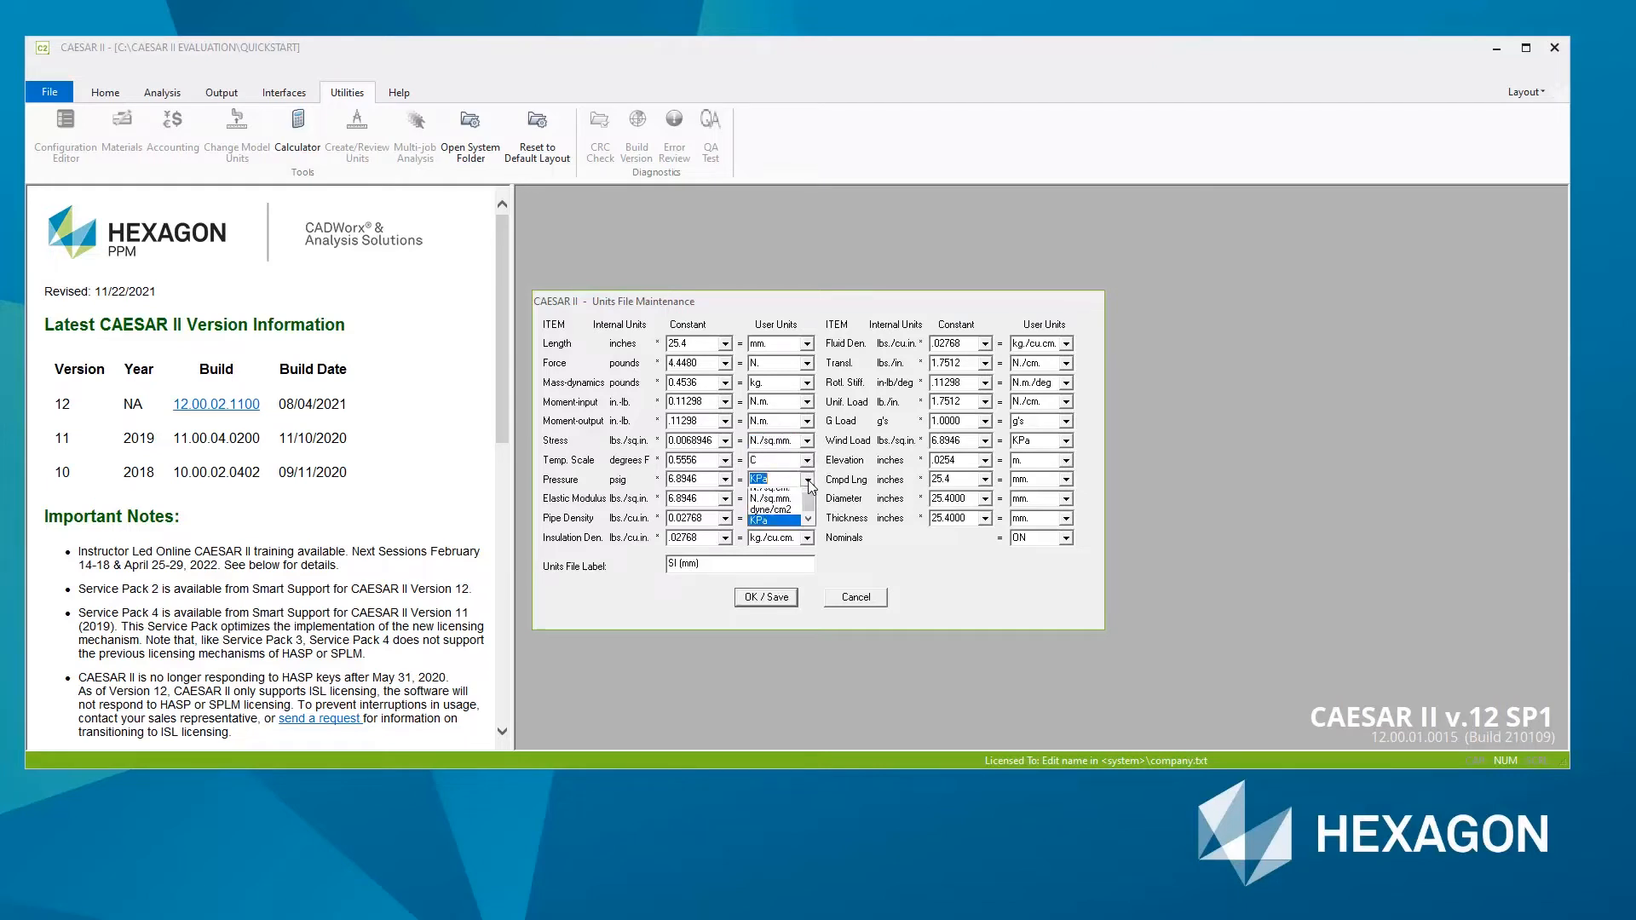
key("Down")
key("Down")
left_click(776, 517)
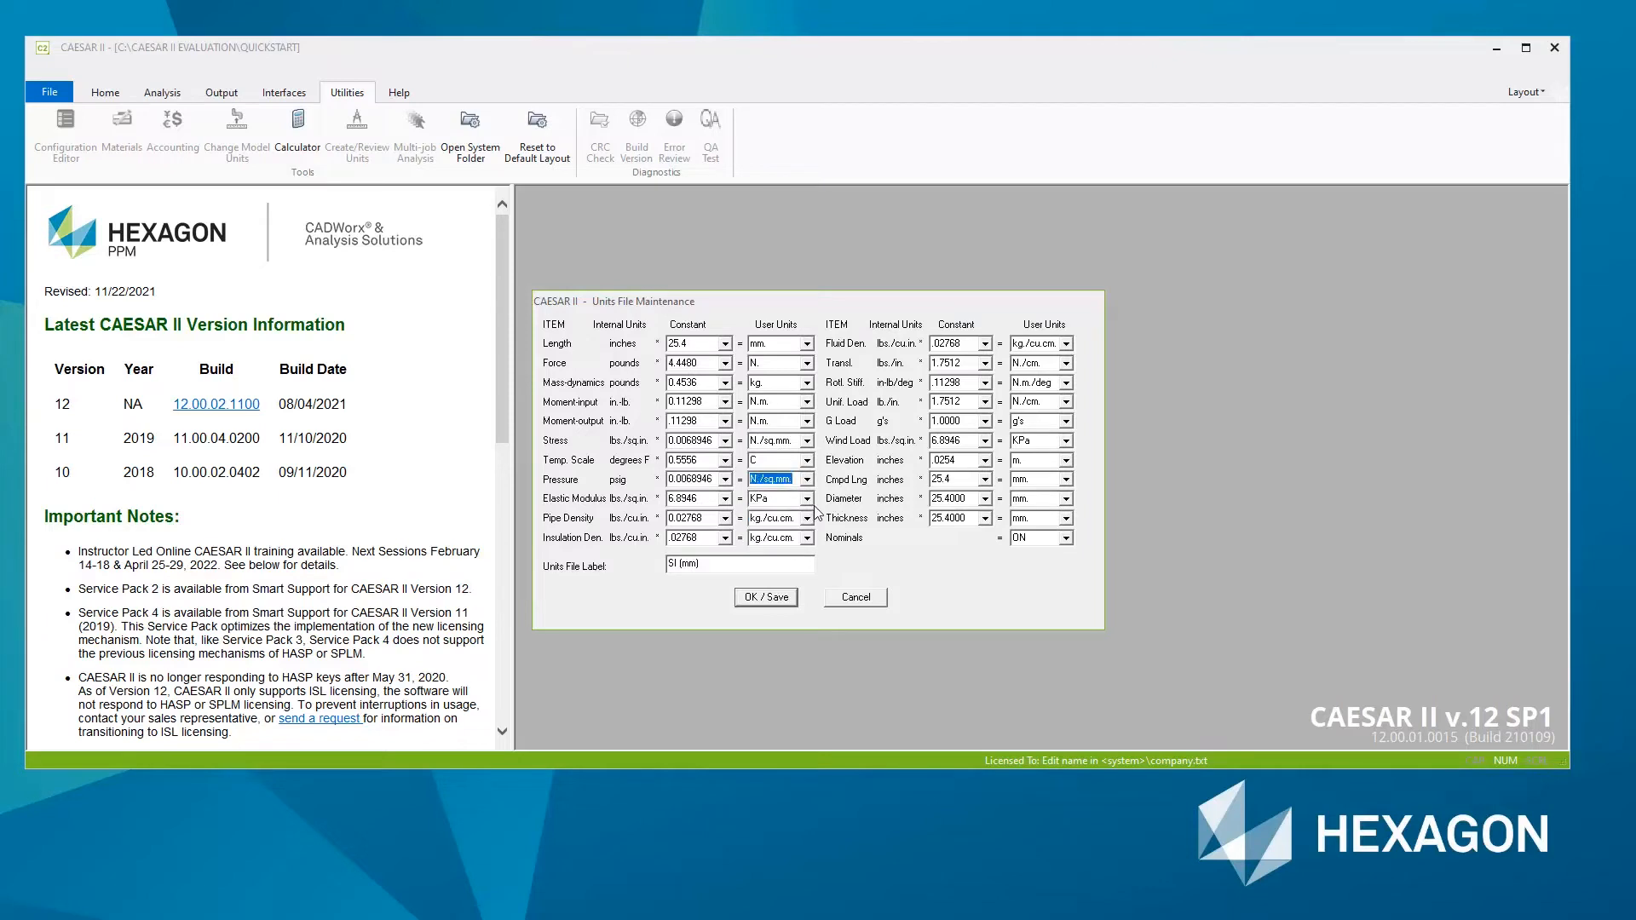
left_click(808, 500)
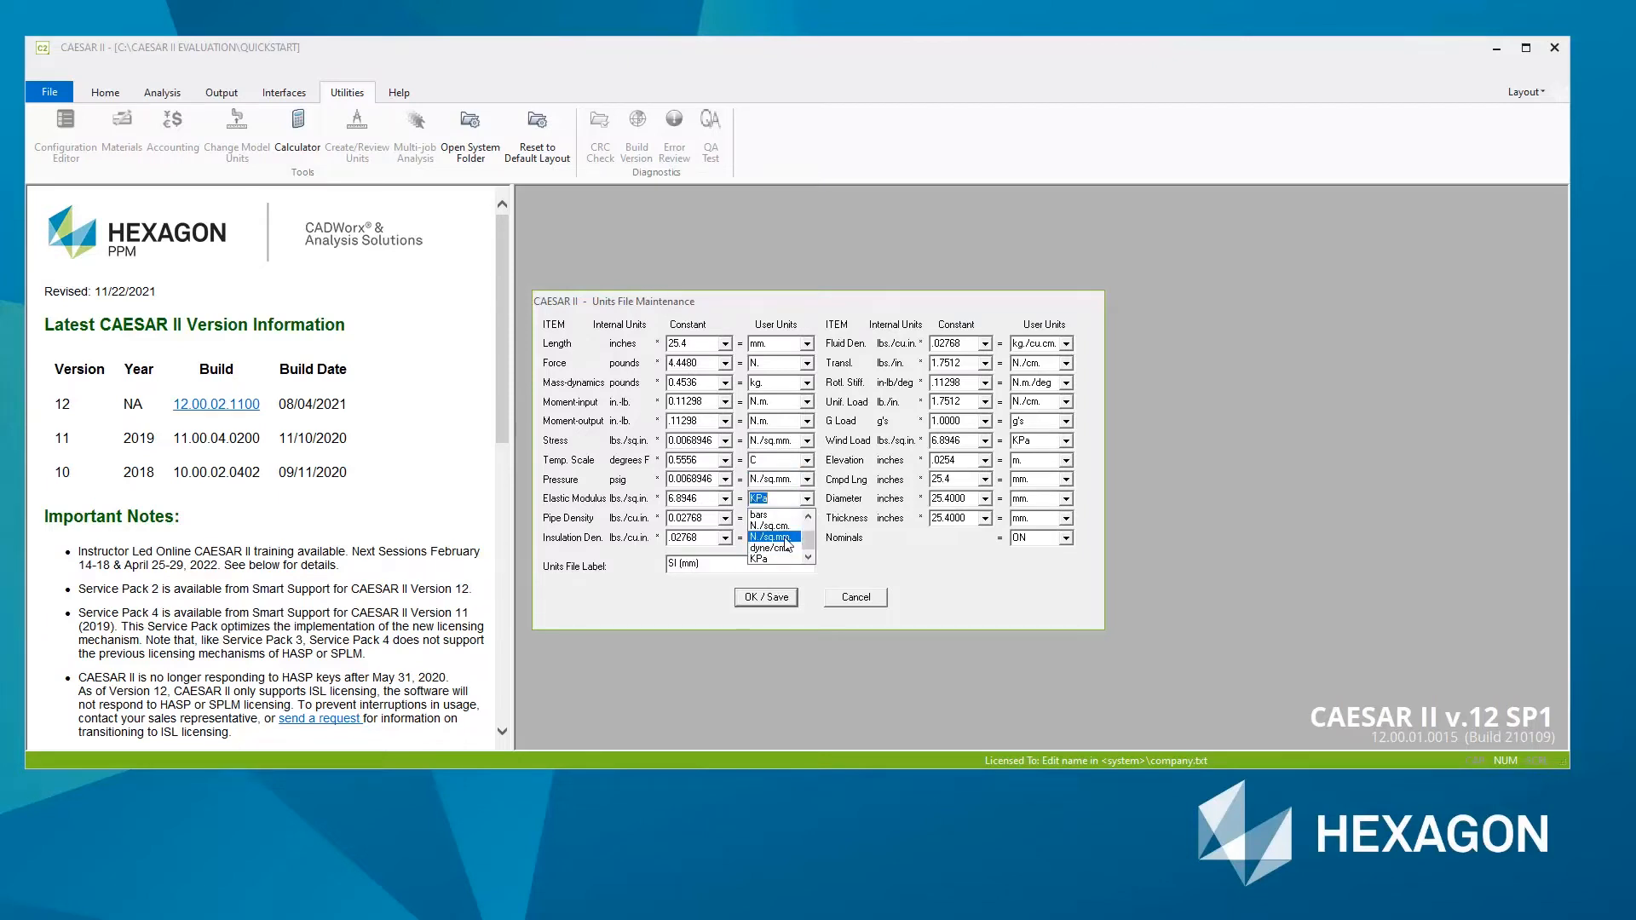
Set elastic modulus to N./sq.mm. and pipe and insulation densities to kg/cu.m
left_click(775, 539)
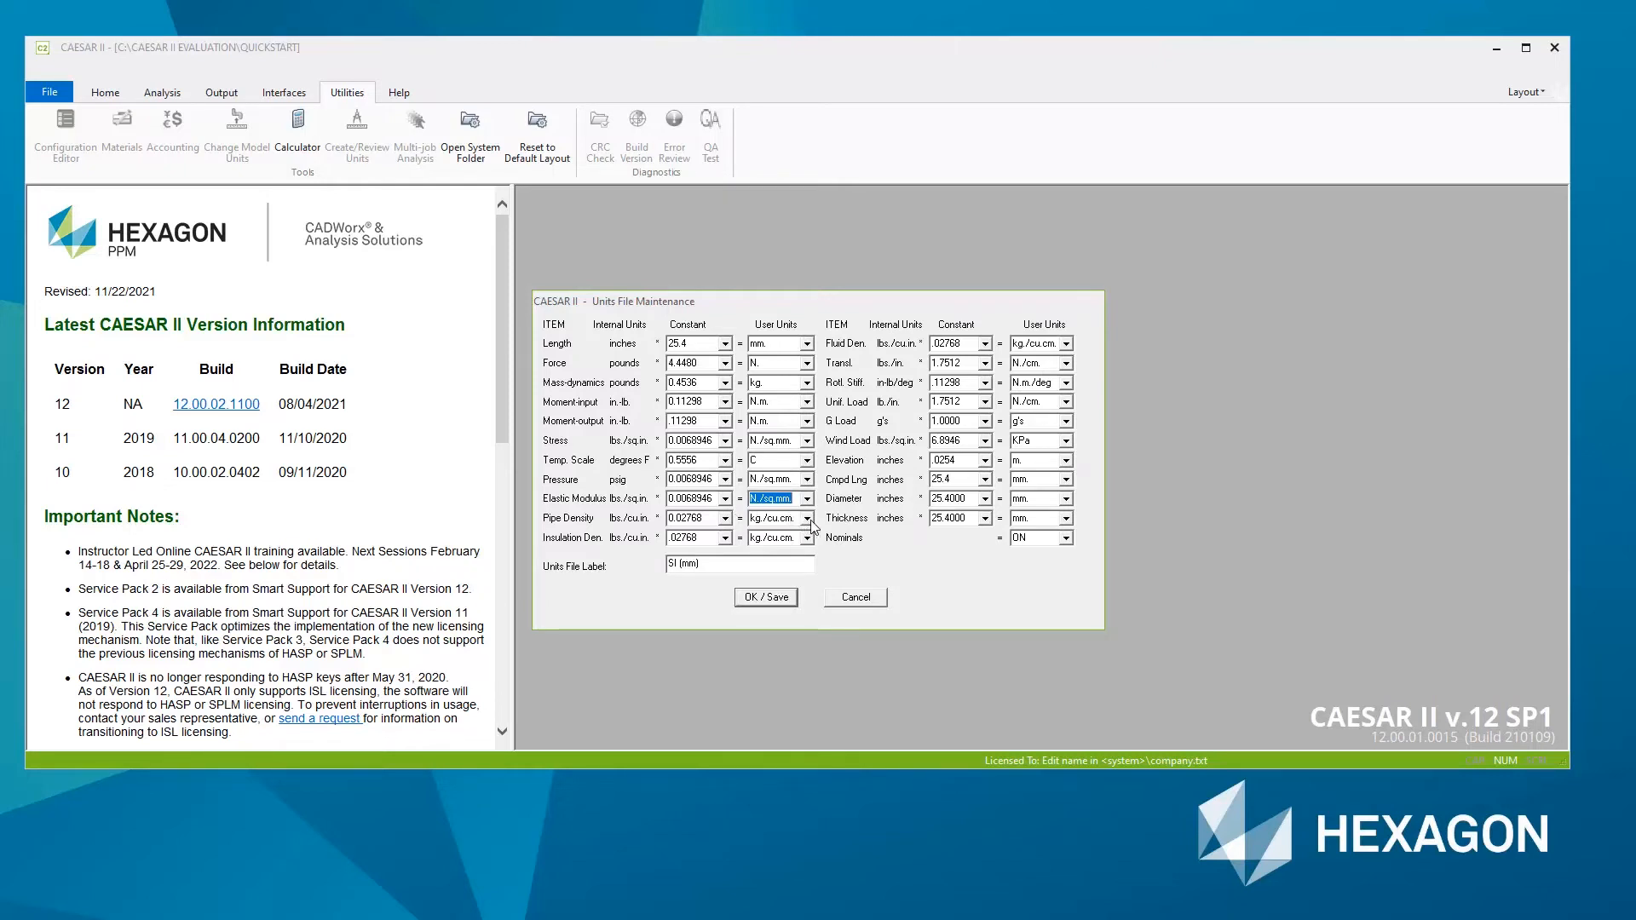
left_click(808, 520)
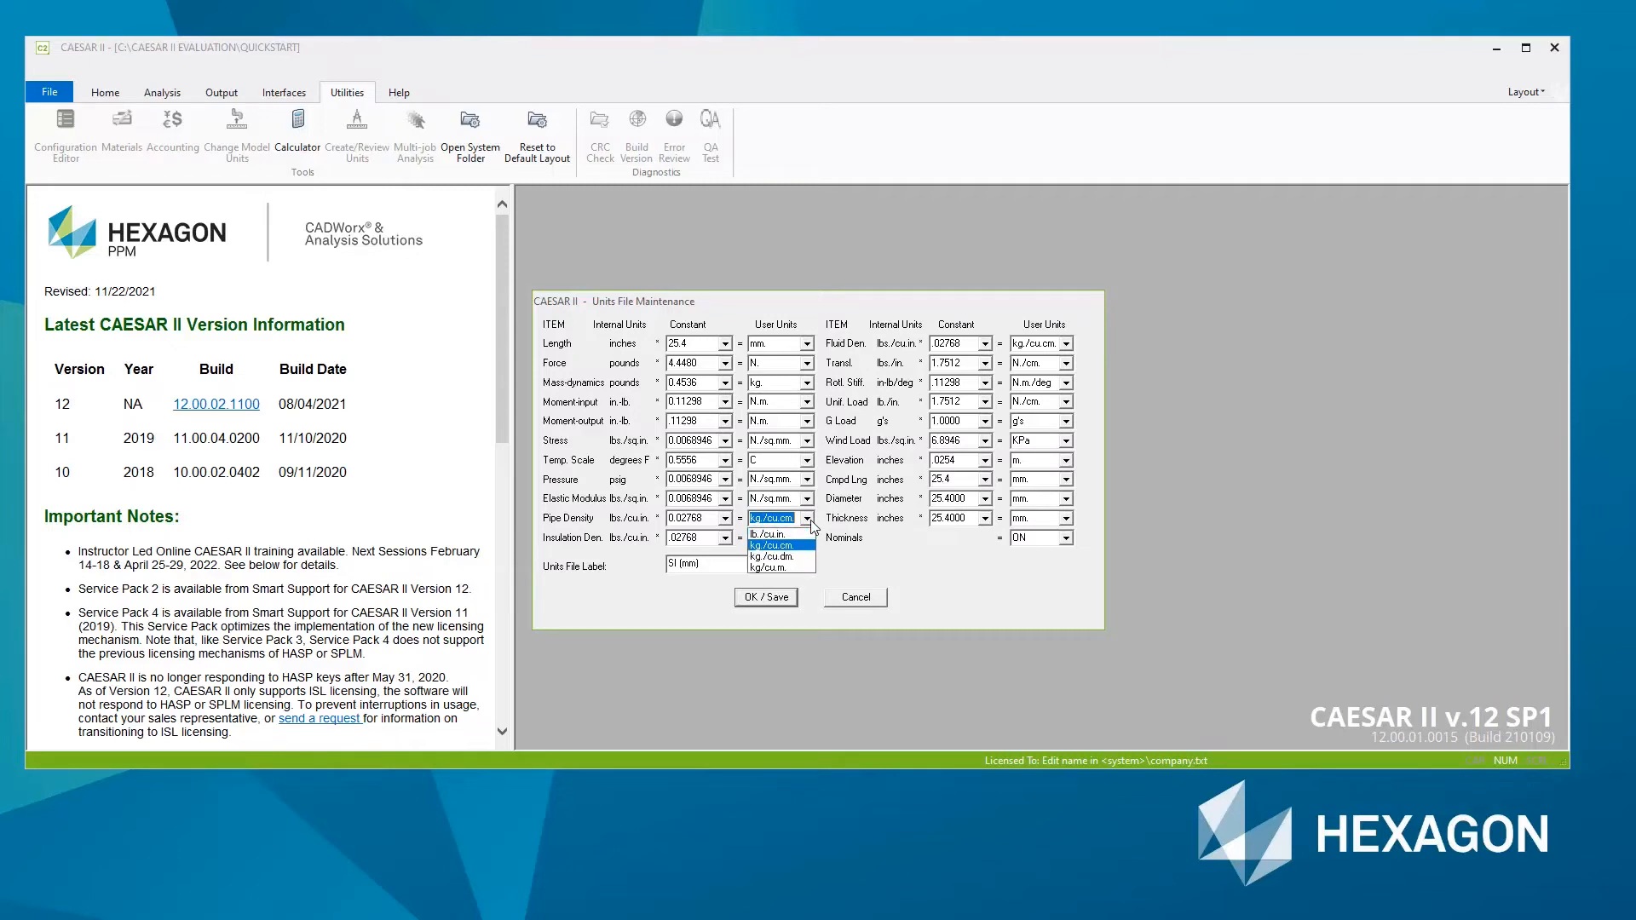
left_click(783, 544)
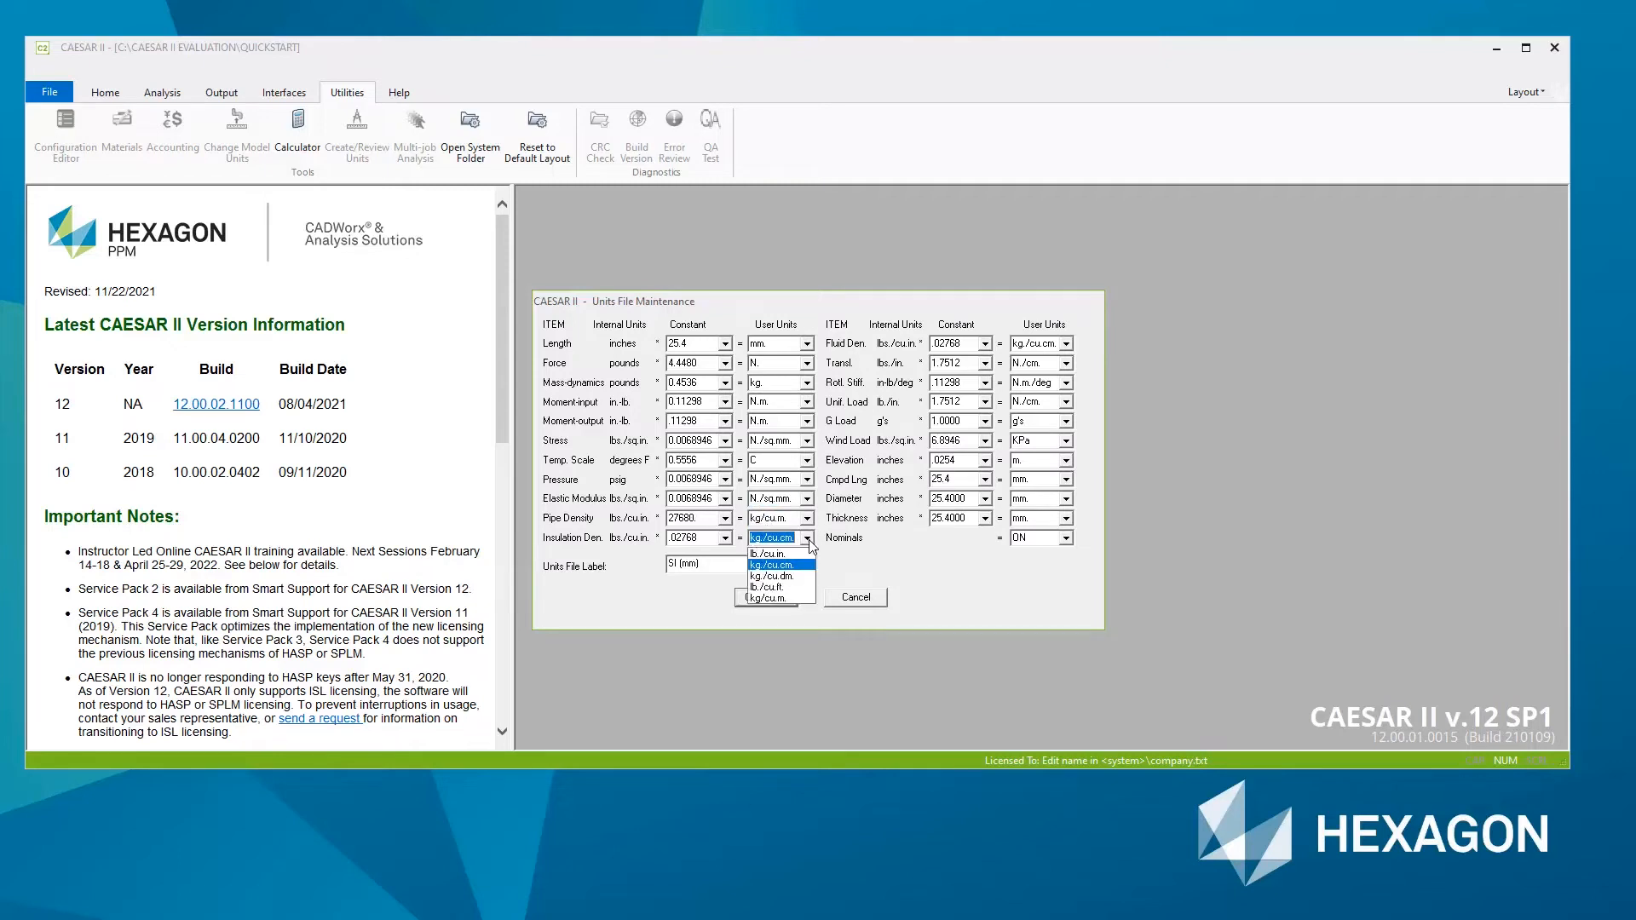
left_click(795, 603)
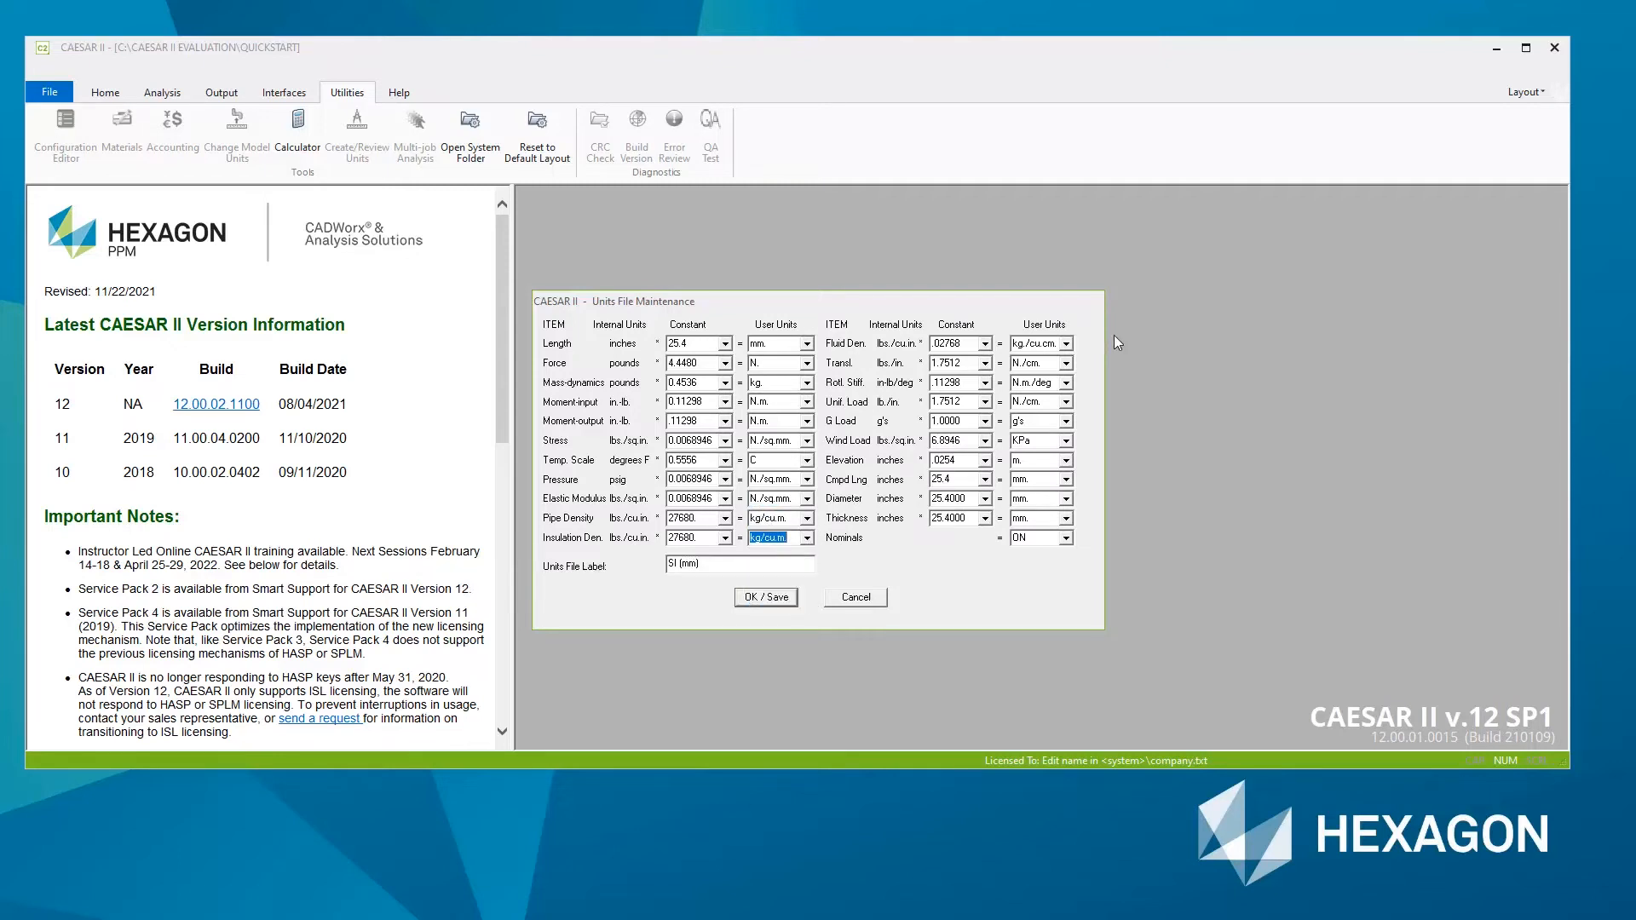
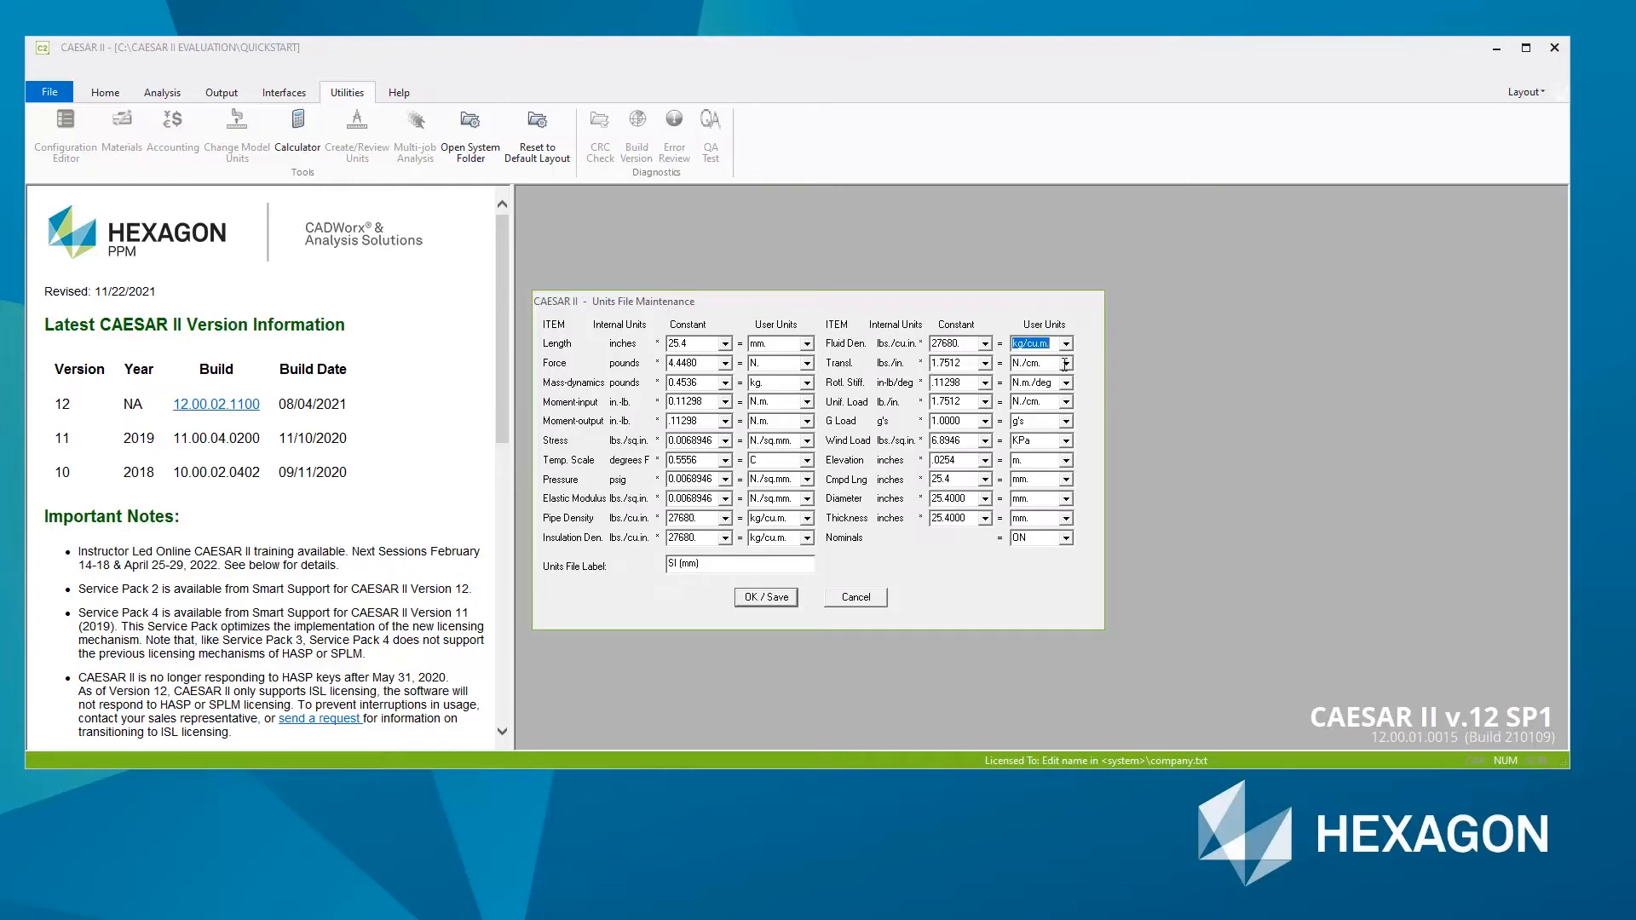
Choose N./mm. for translational stiffness and uniform load, then select the old SI (mm) label for replacement
left_click(1066, 365)
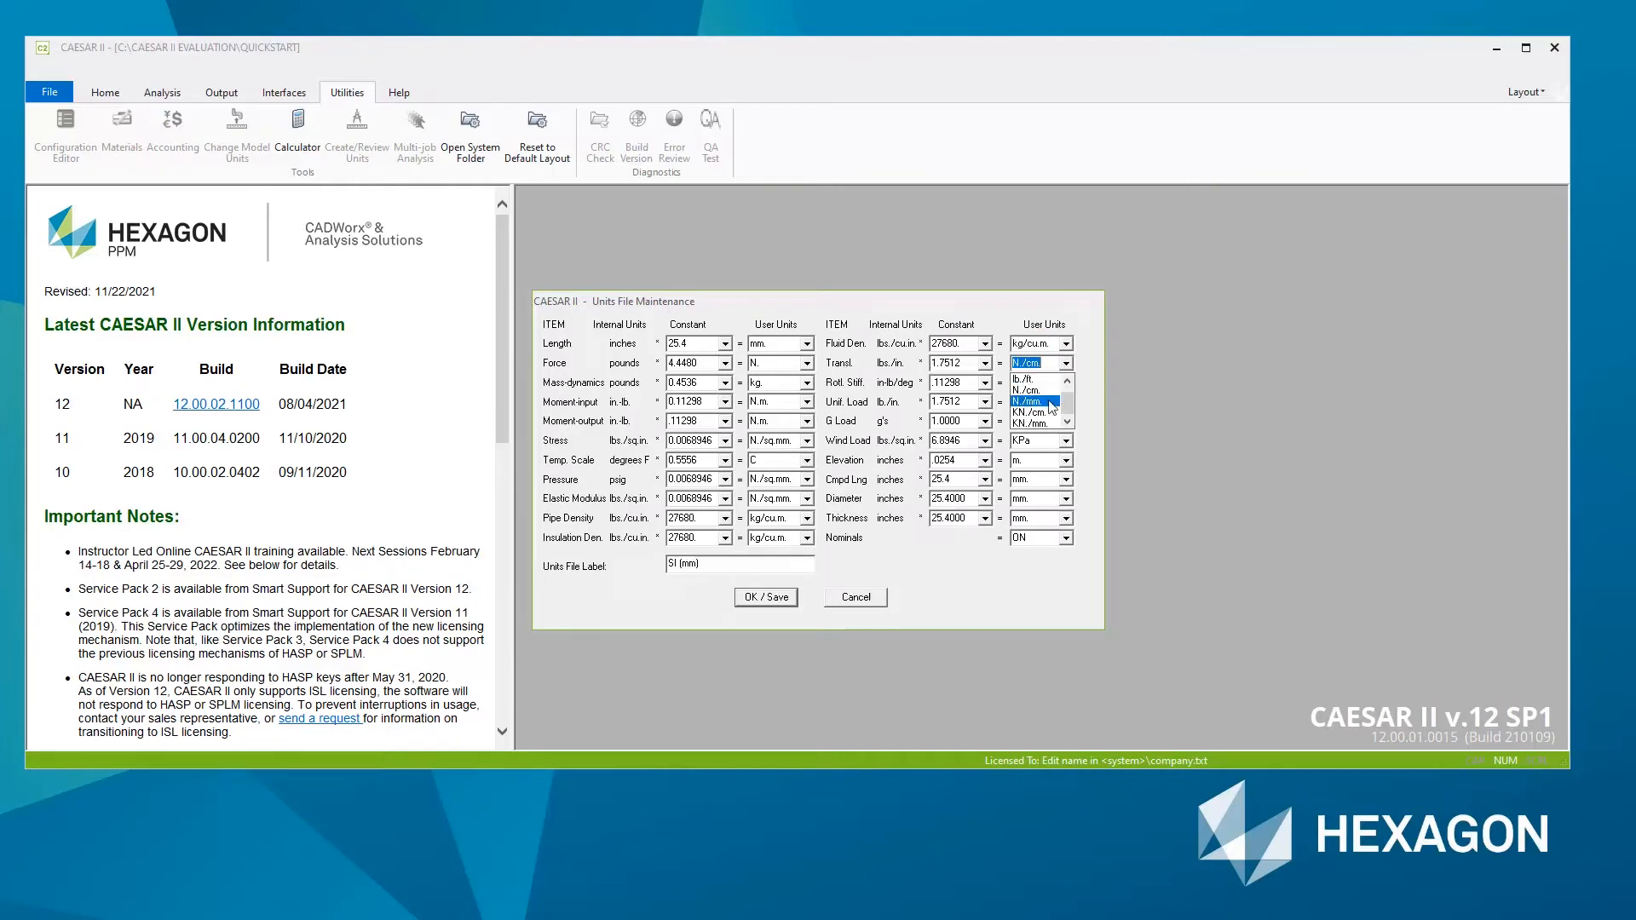
left_click(1051, 404)
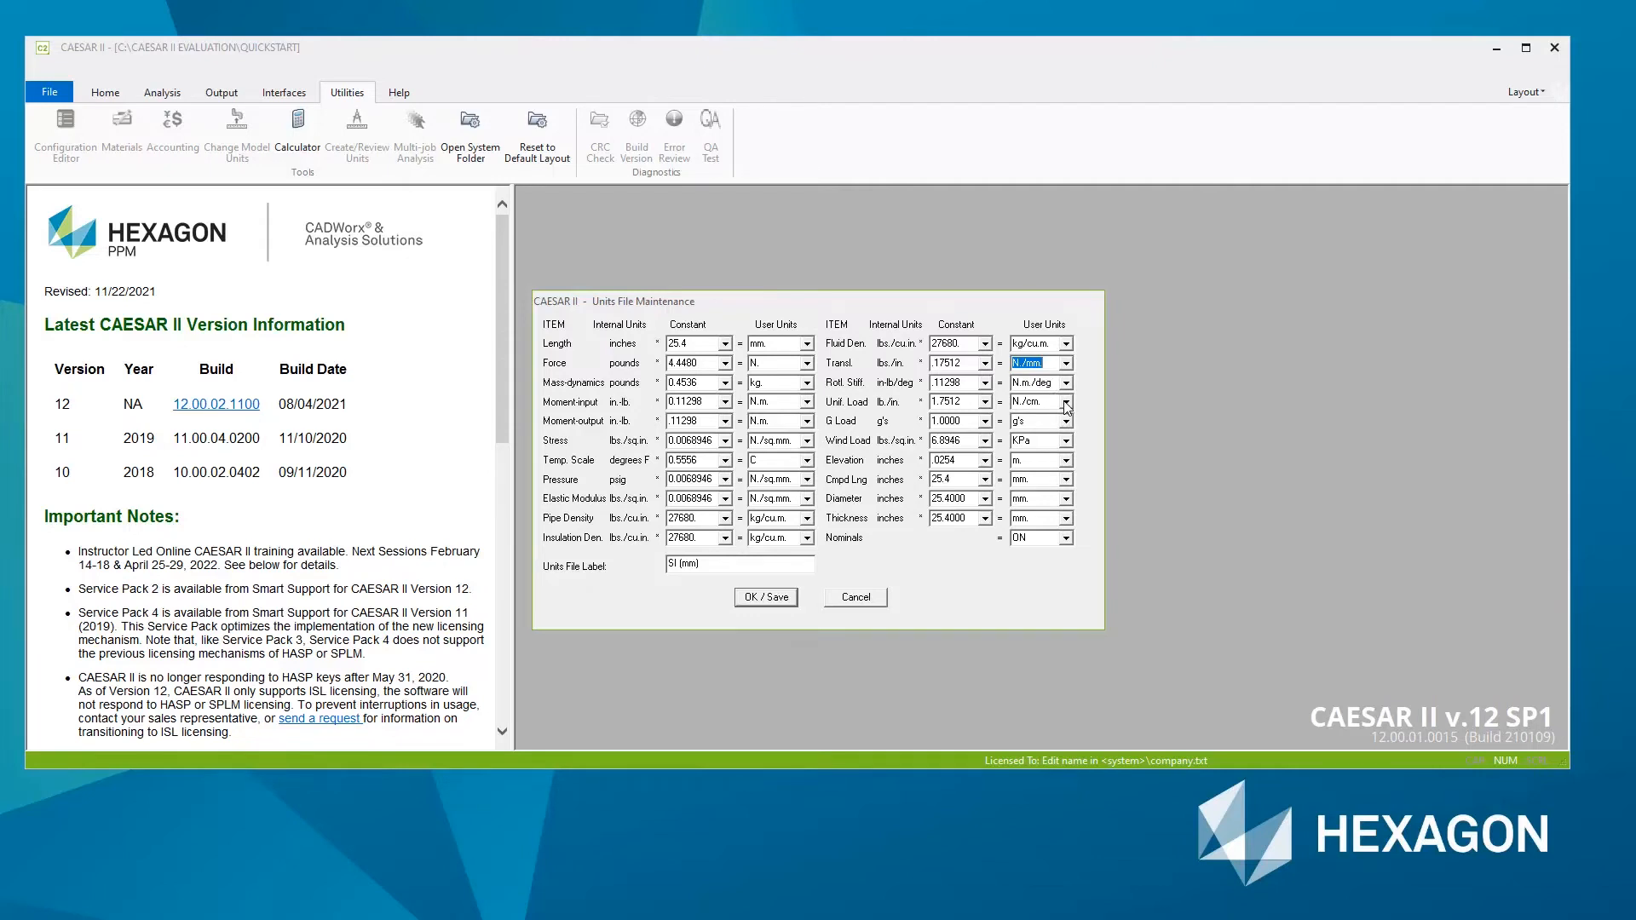
left_click(1067, 404)
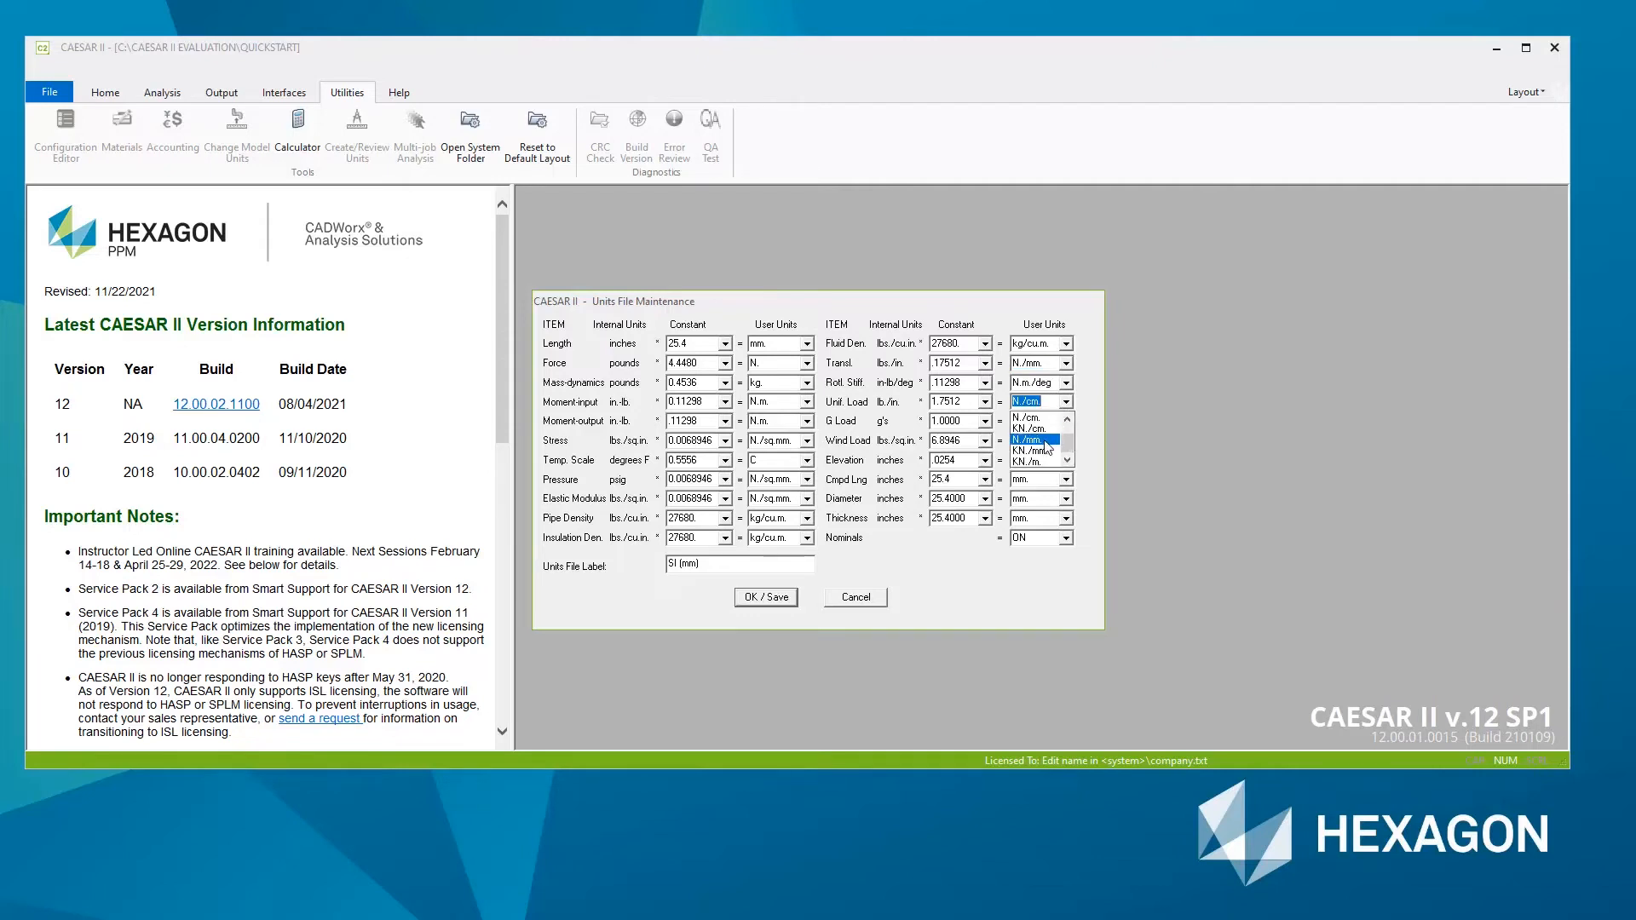
left_click(1045, 442)
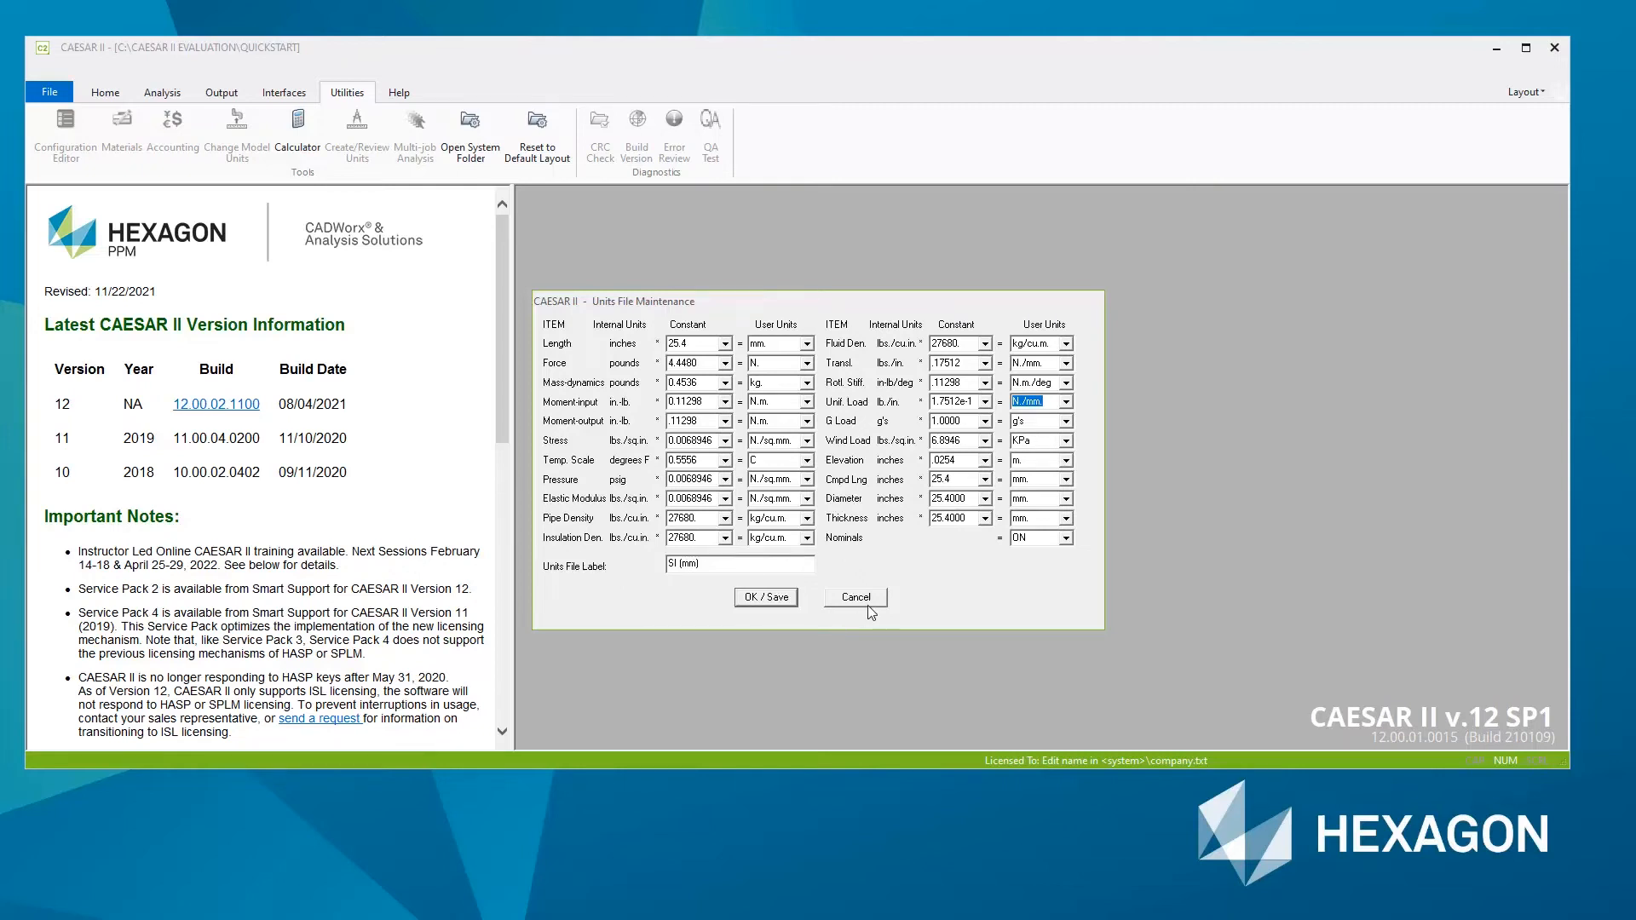
left_click_drag(732, 569, 516, 568)
type("C2")
type(" e")
type("valu")
type("ation")
Save the new units file labelled C2 evaluation
left_click(766, 598)
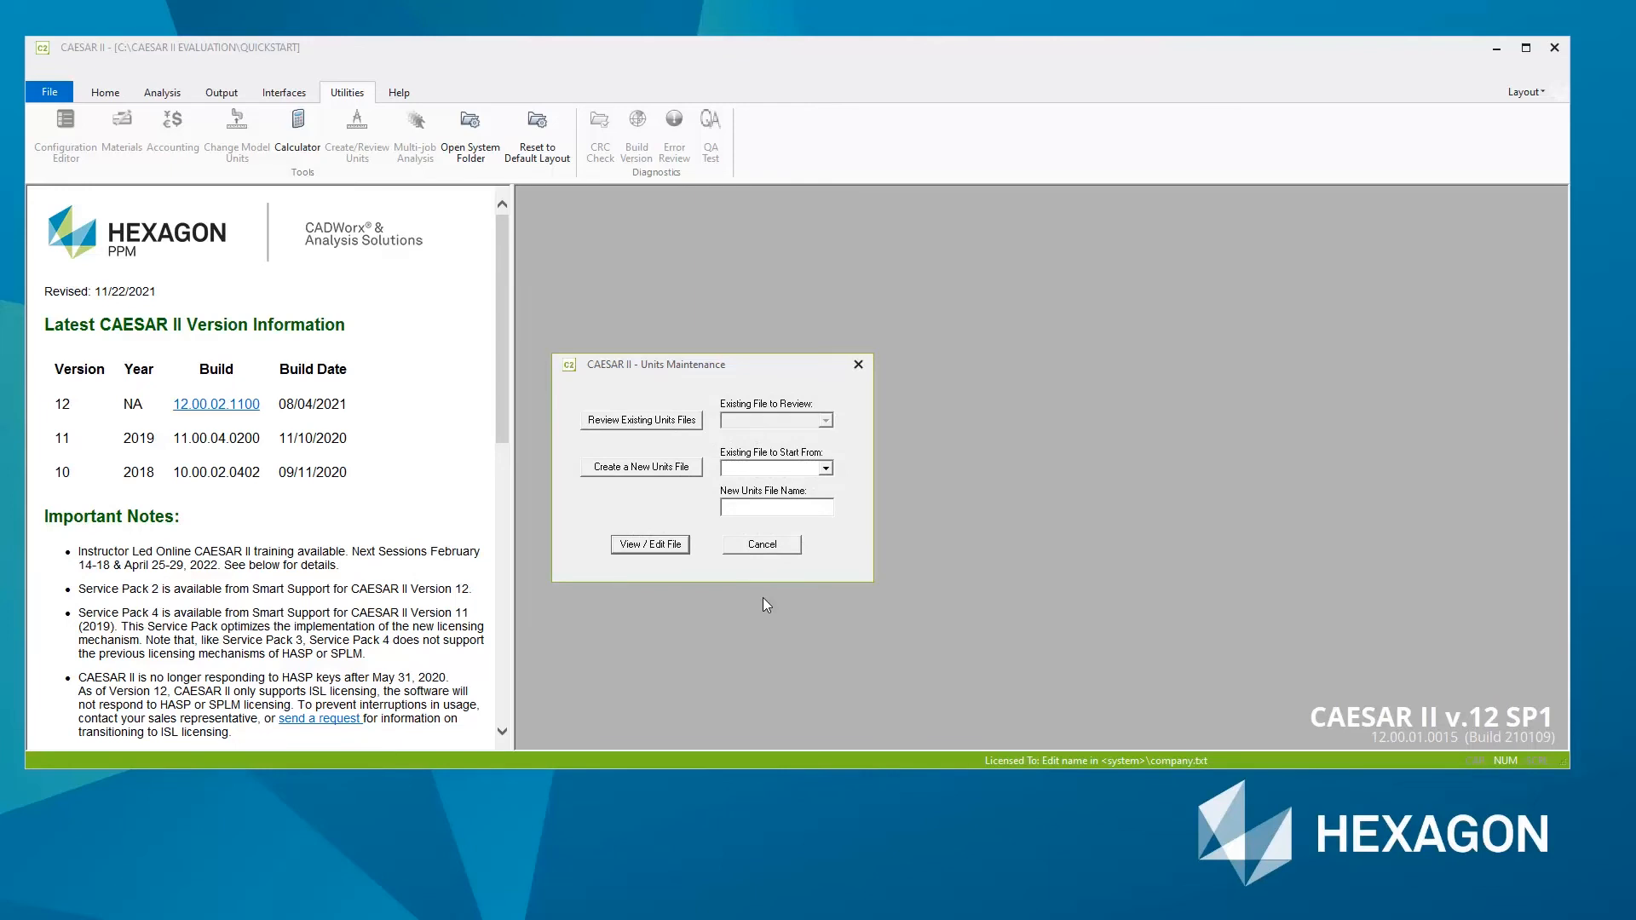
Close the Units Maintenance window and go to the Configuration Editor
left_click(859, 369)
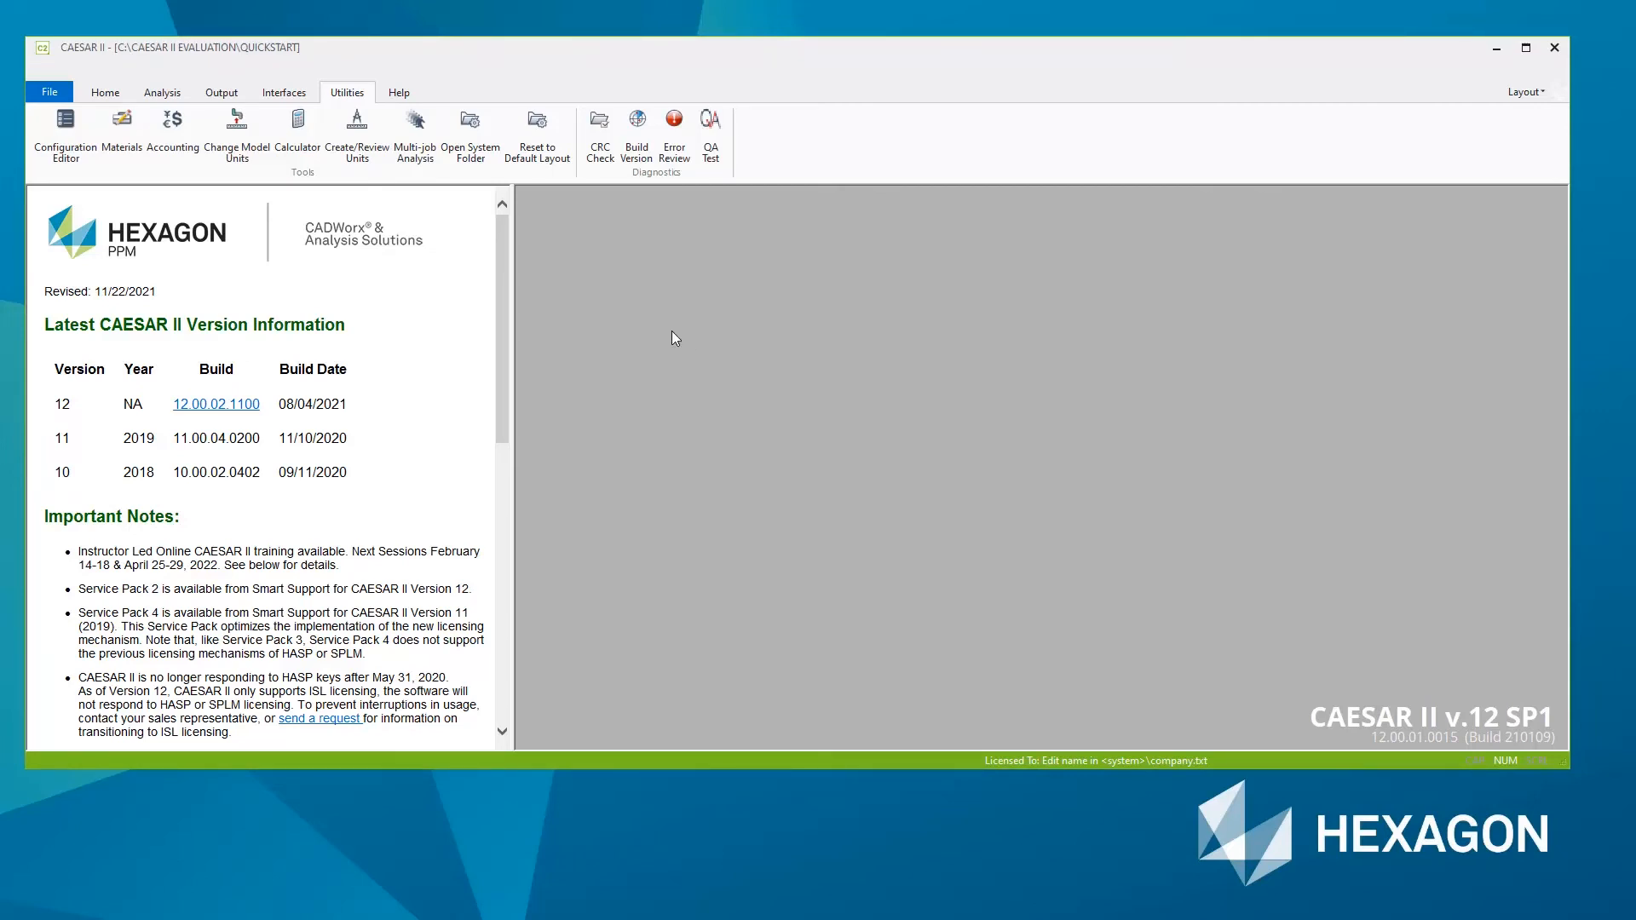
left_click(74, 159)
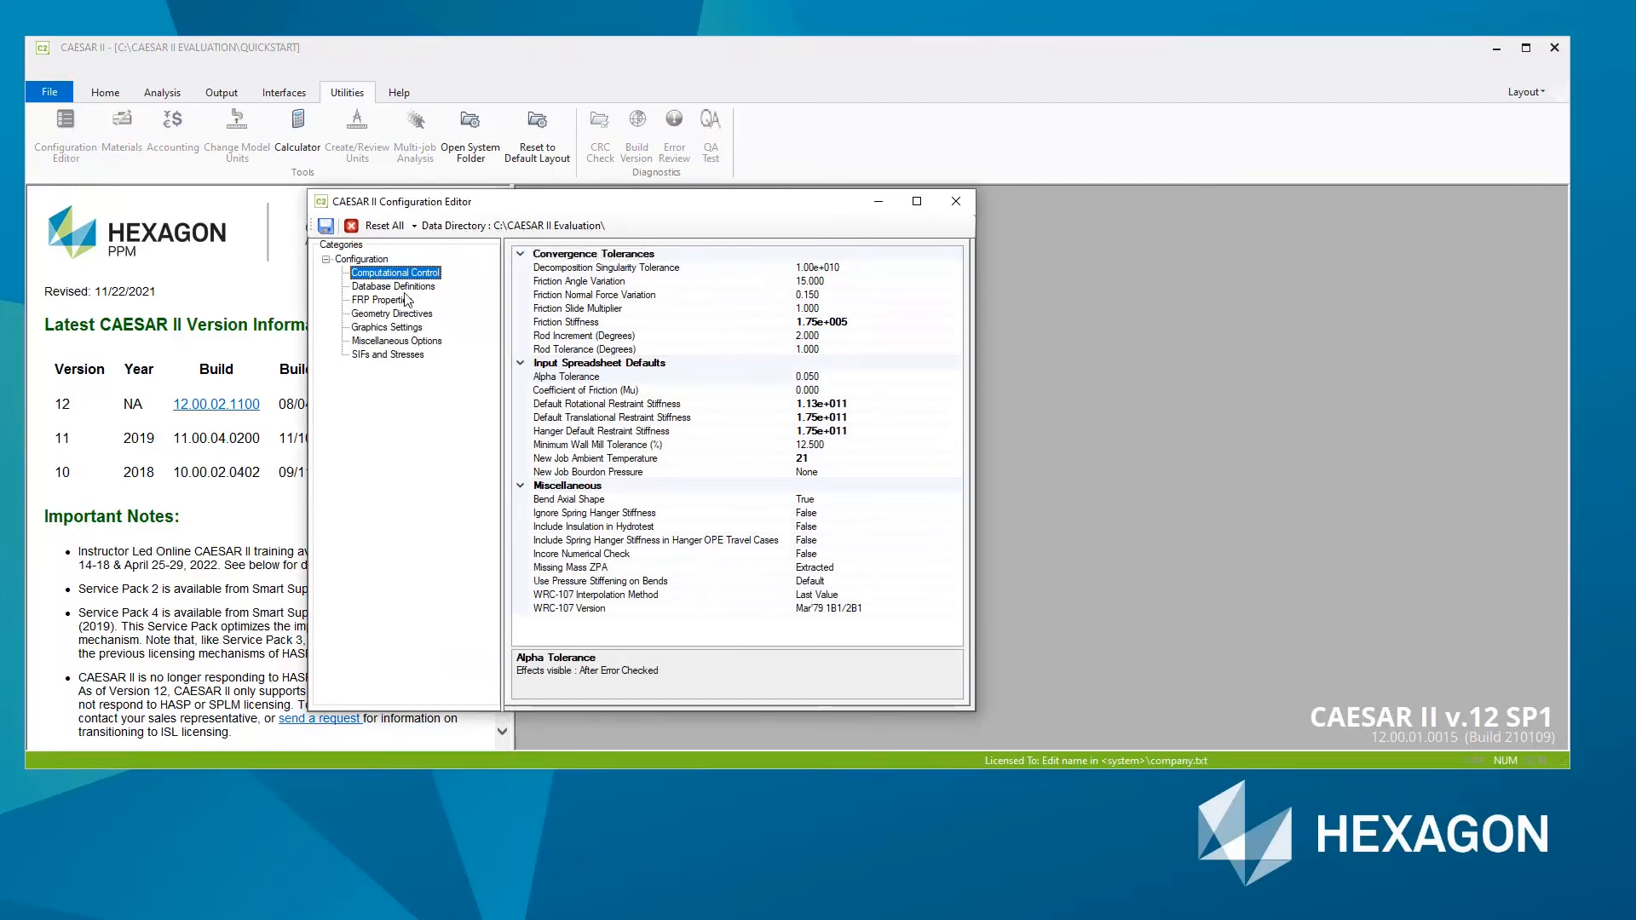
Under Database Definitions set Units File Name to EVAL.FIL, save the configuration and return Home
left_click(395, 286)
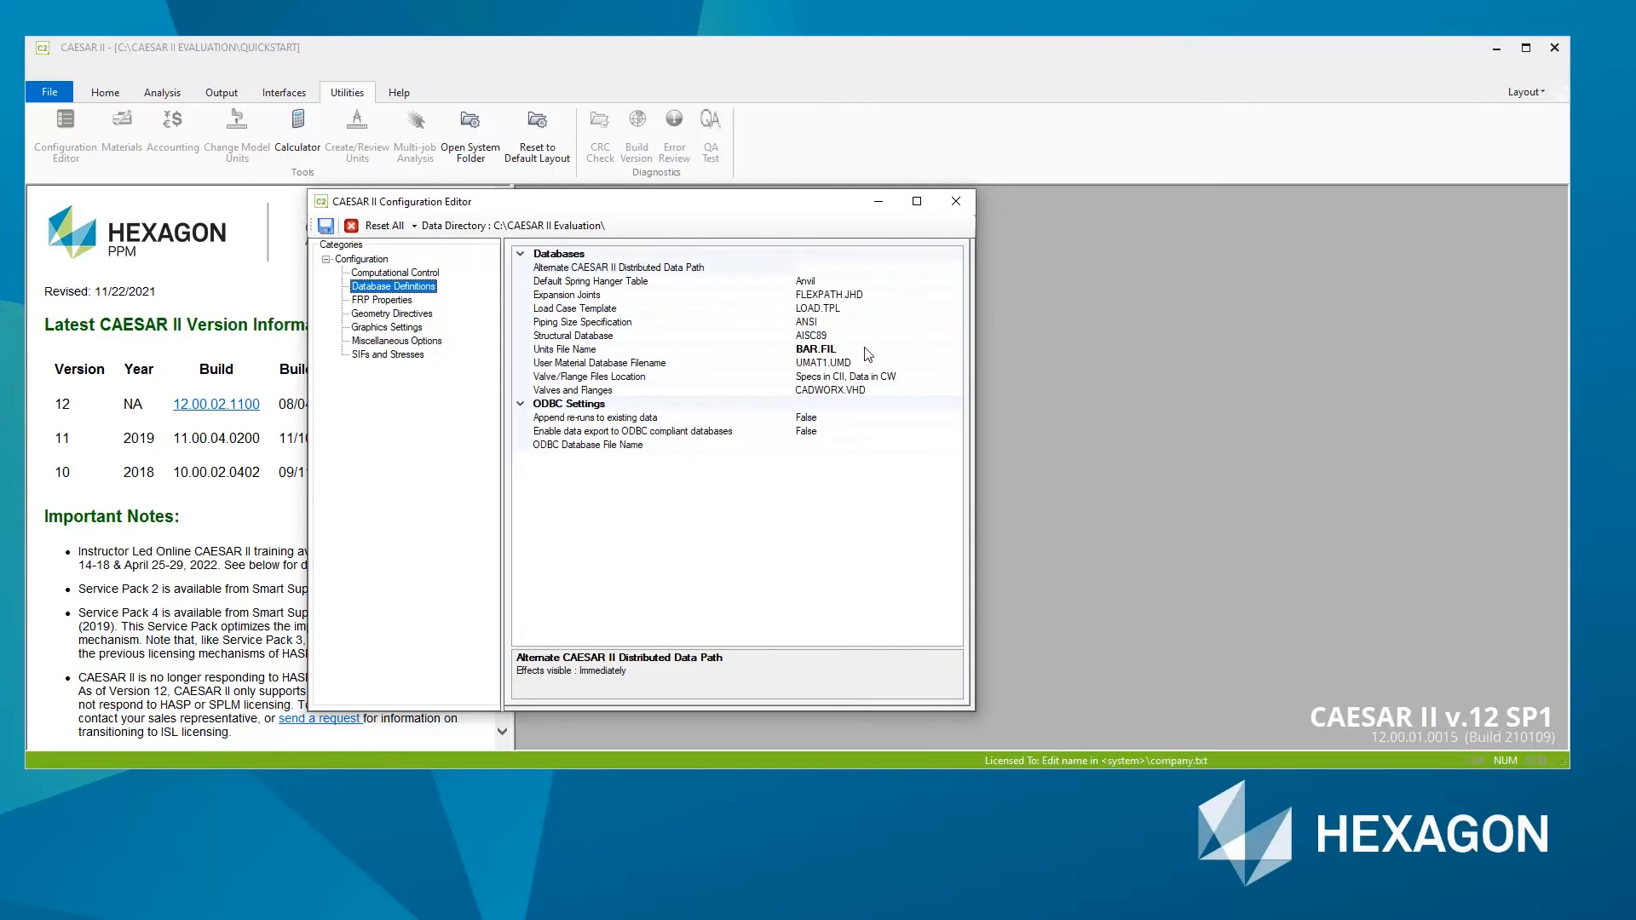
left_click(582, 349)
left_click(957, 351)
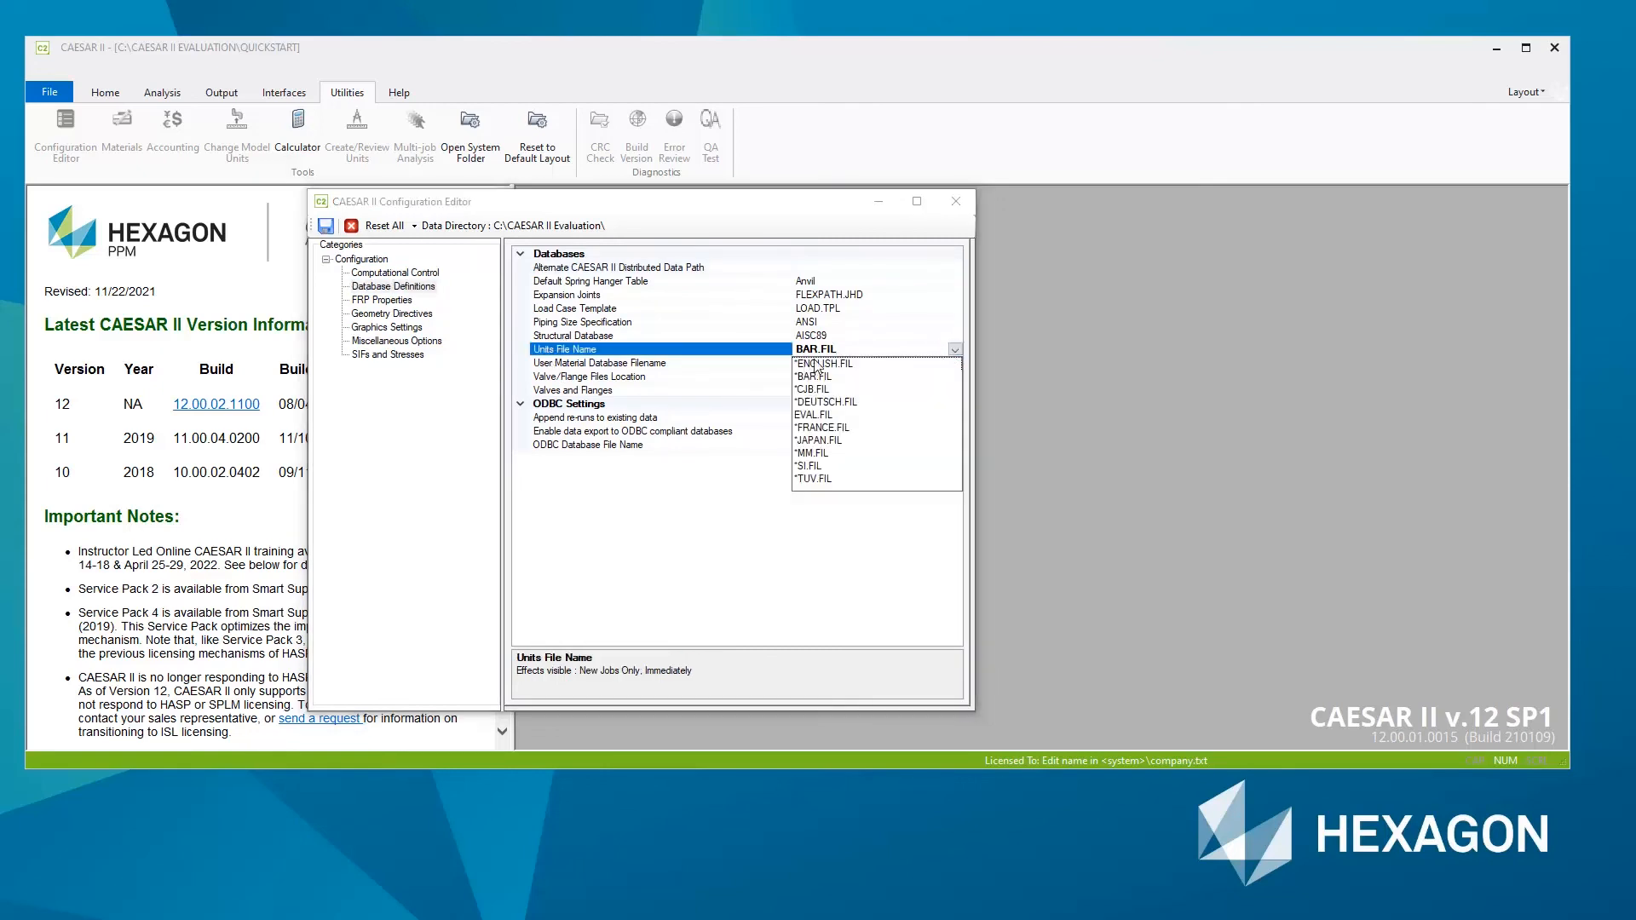
left_click(811, 416)
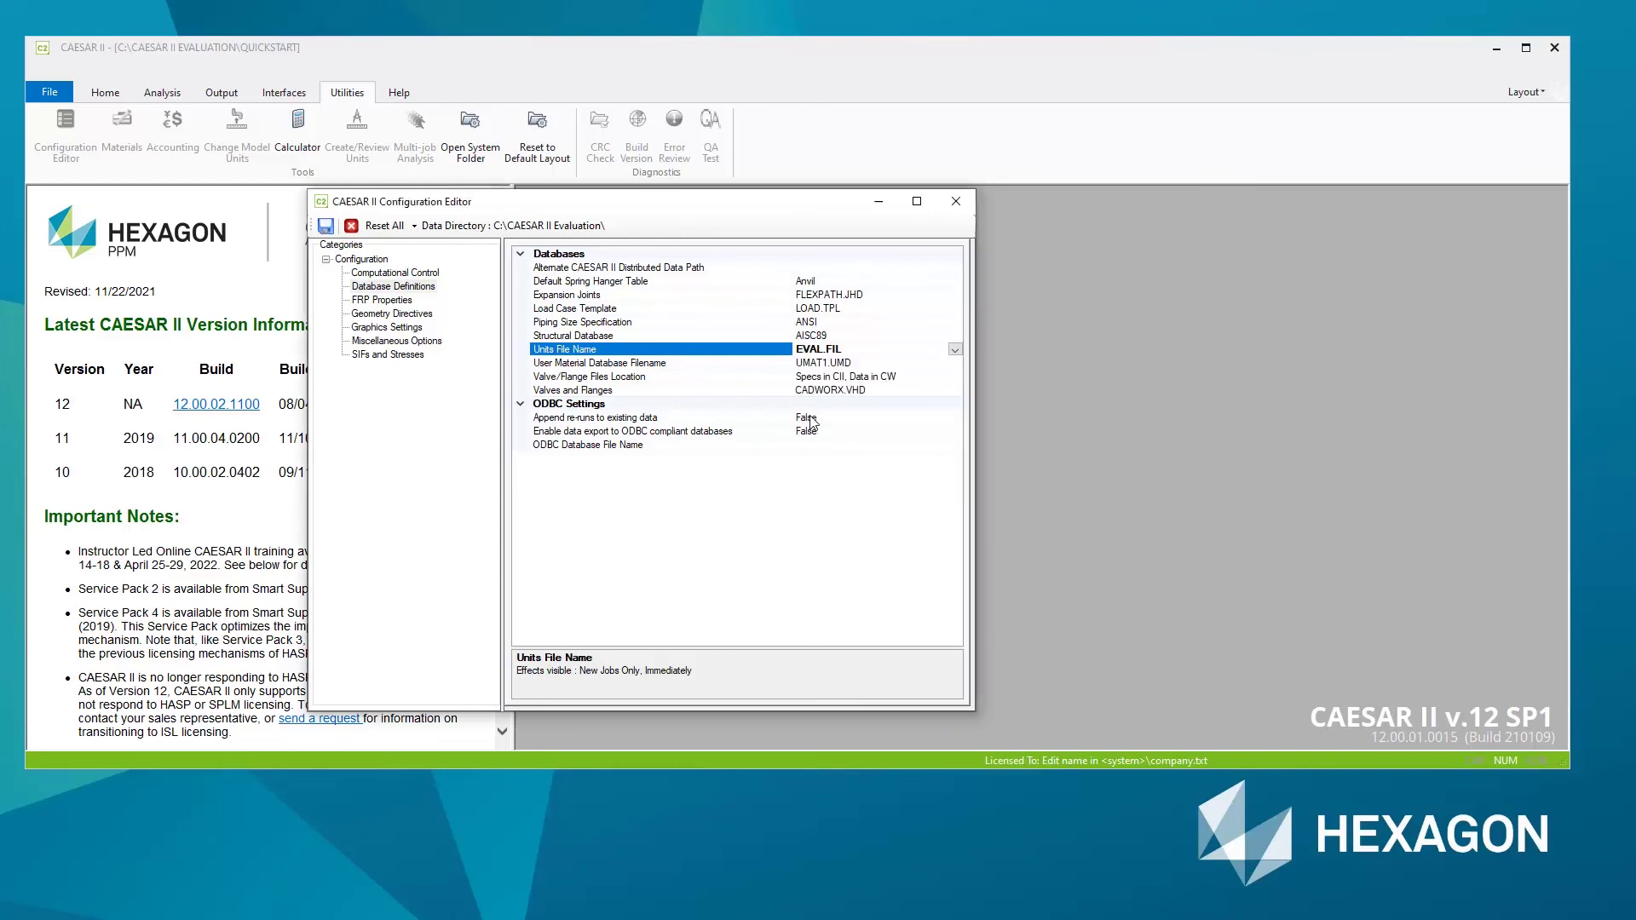
left_click(327, 225)
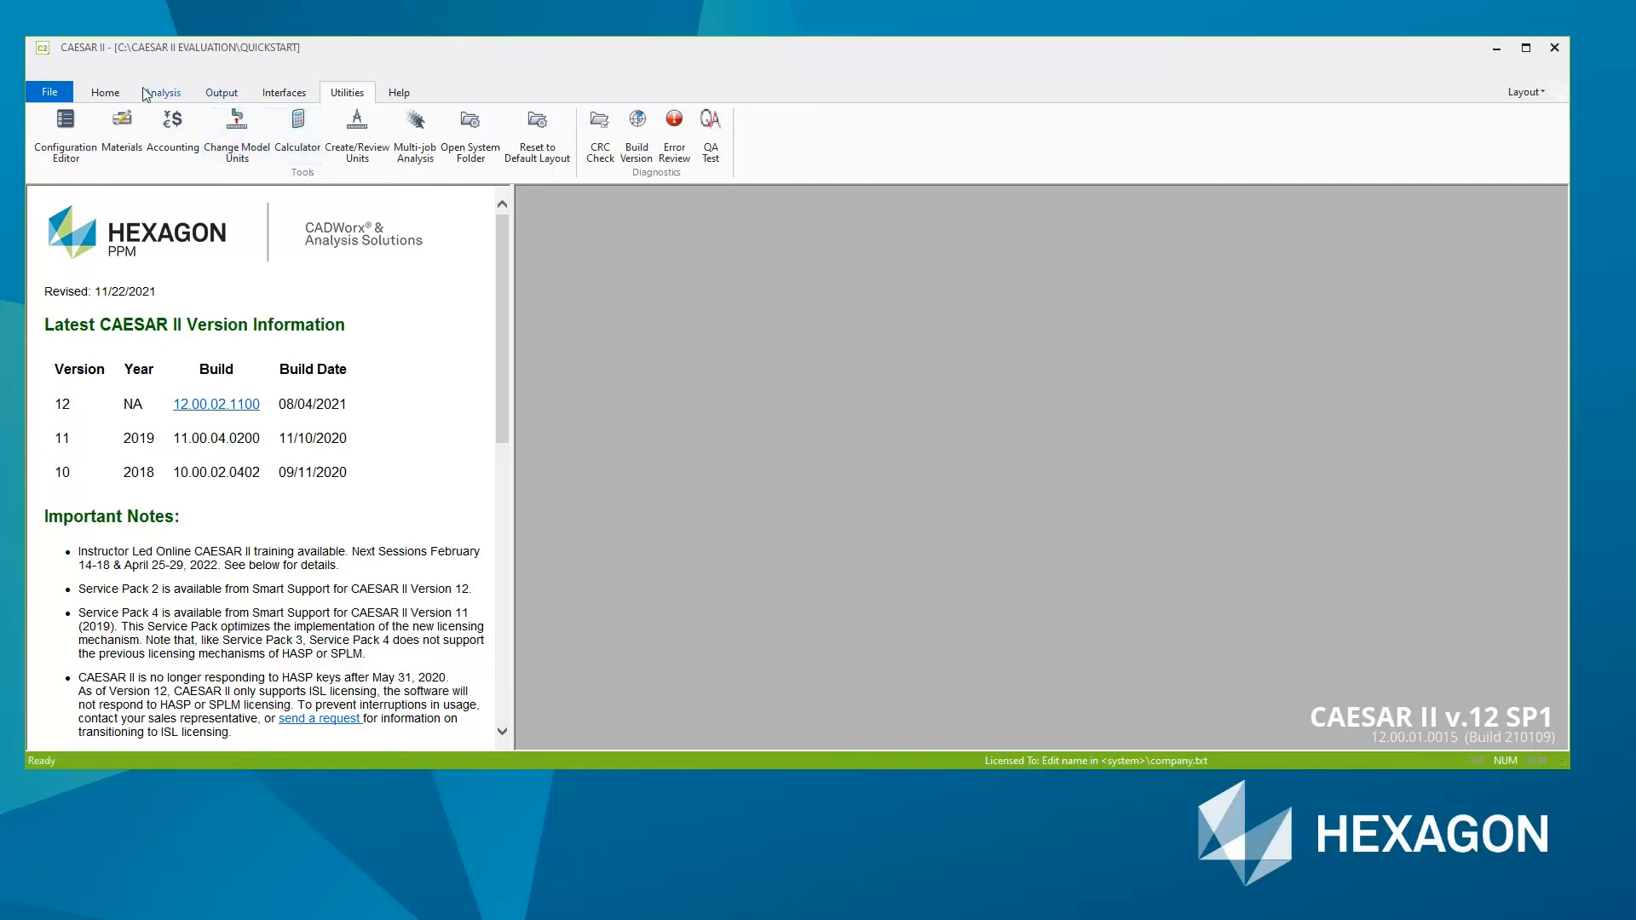
left_click(105, 92)
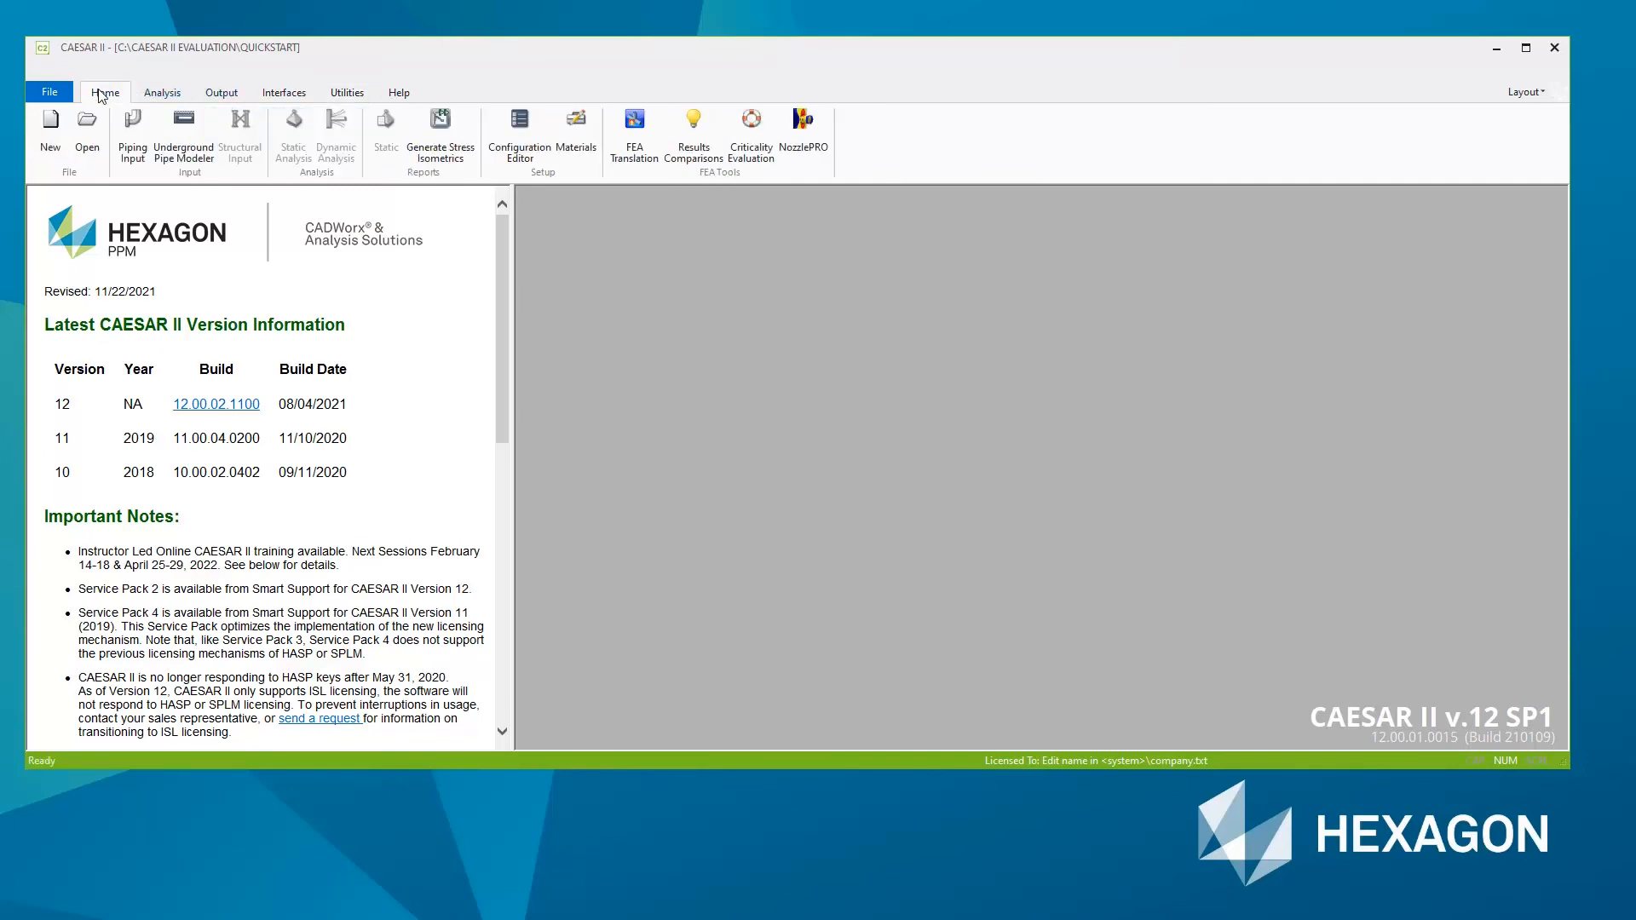